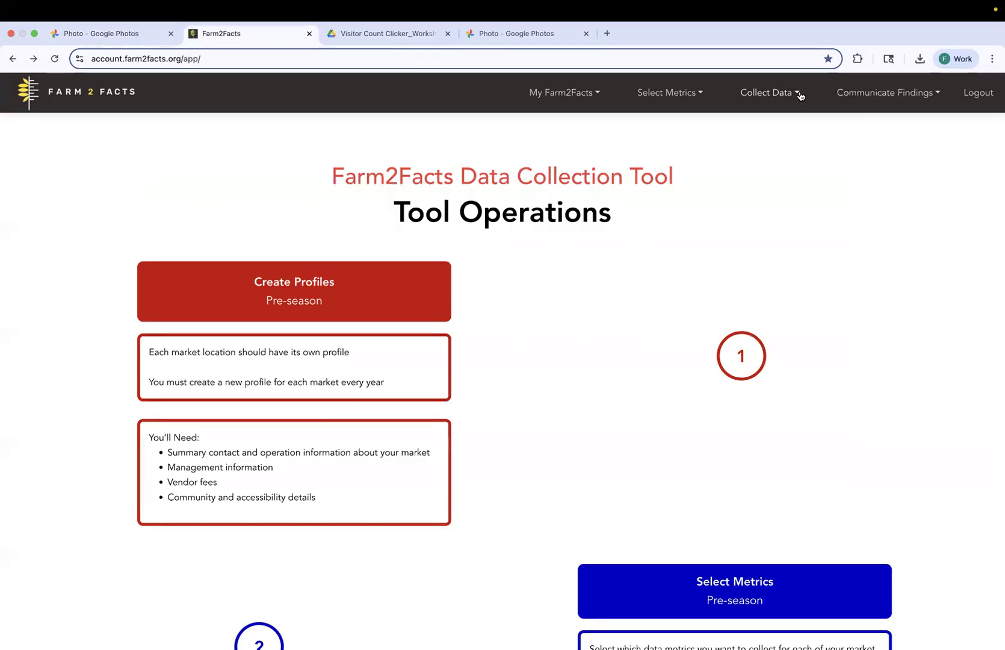
Open the Visitor Counts page from the during-season list in the home page's Collect Data section.
left_click(800, 96)
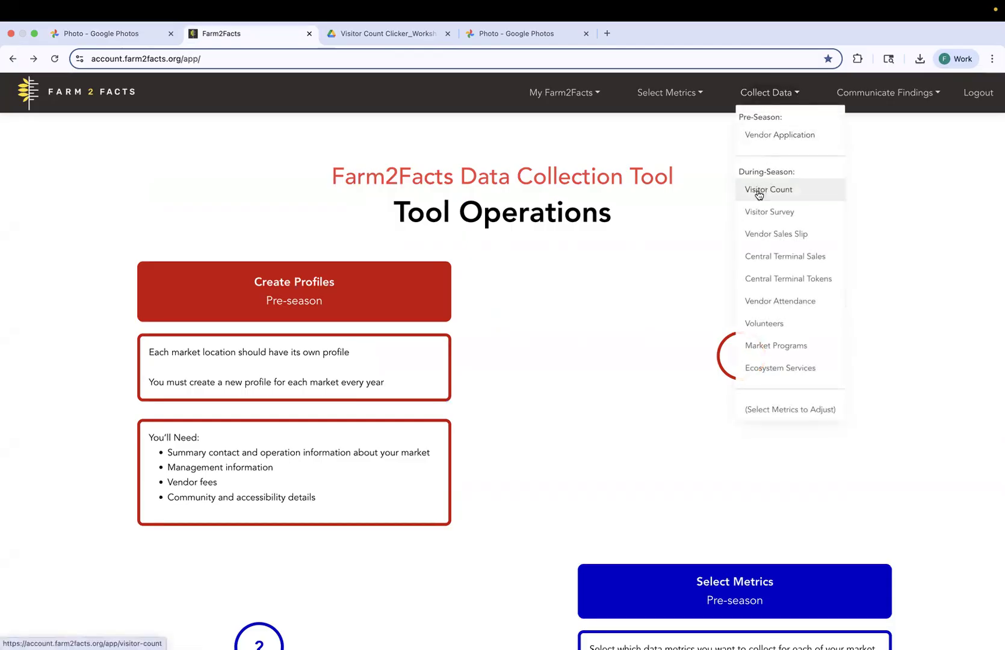
left_click(81, 275)
scroll(82, 274, "down", 5)
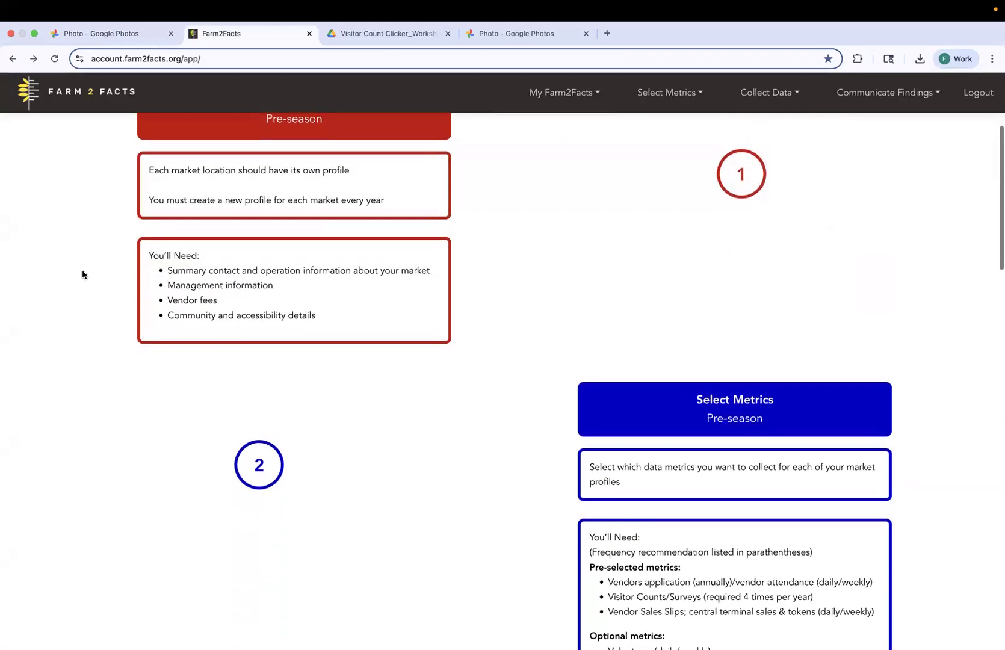
scroll(82, 274, "down", 8)
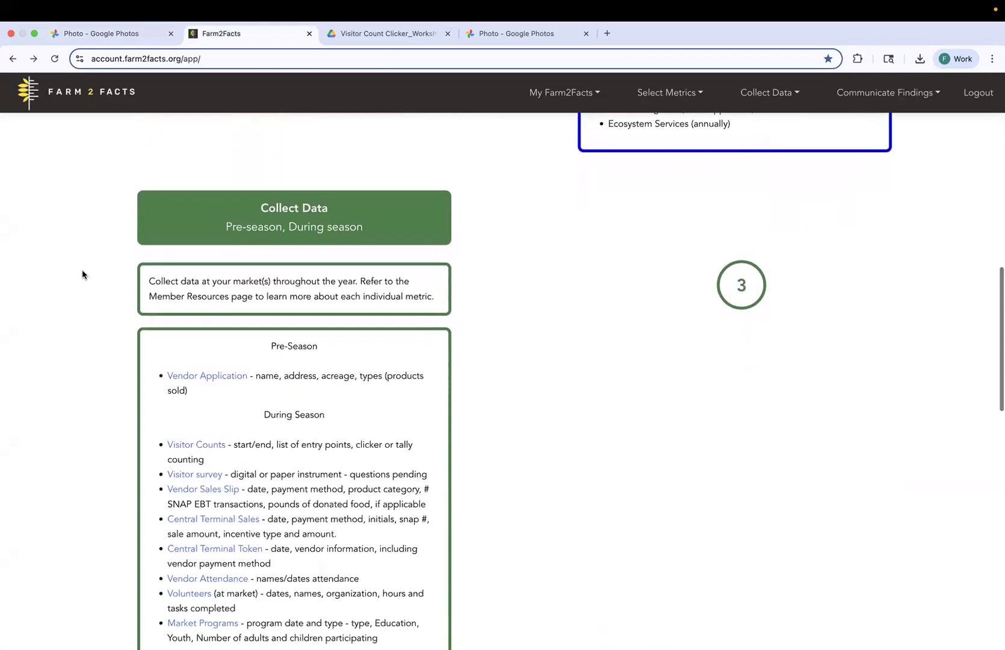
scroll(82, 274, "down", 1)
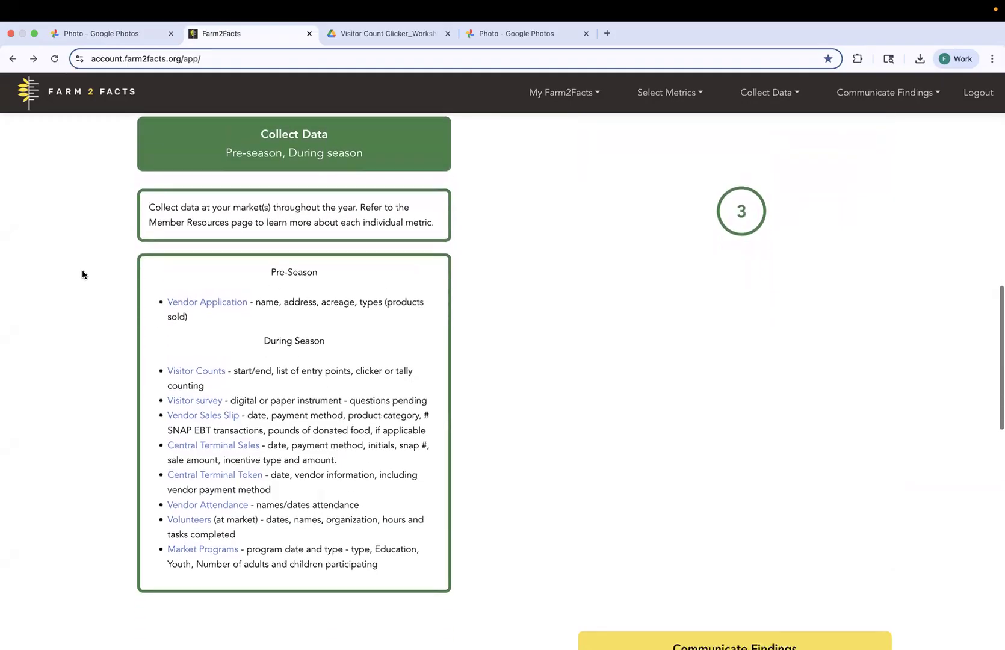
left_click(197, 373)
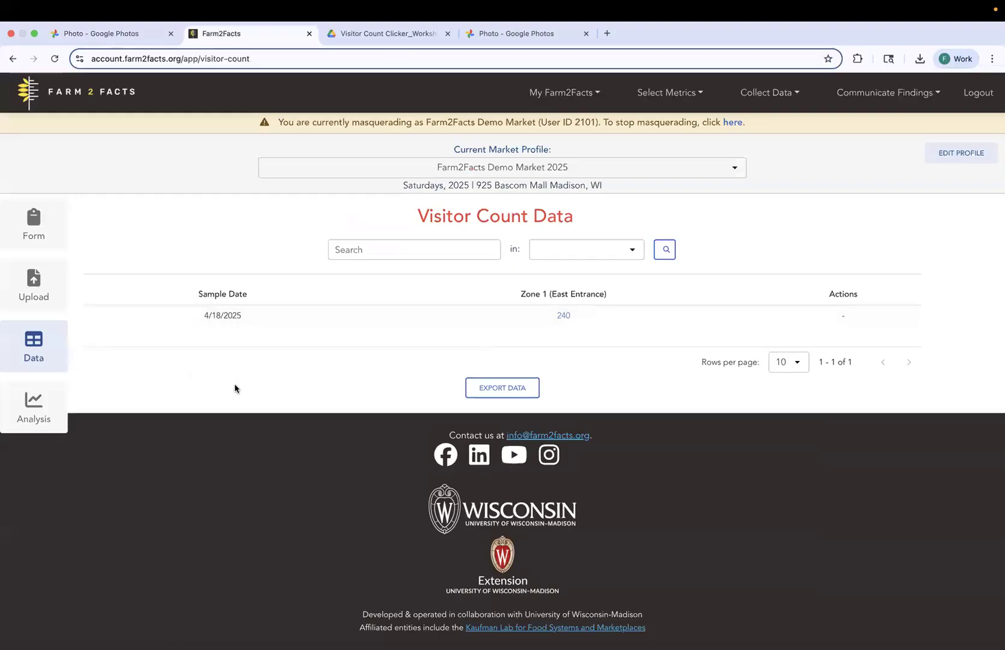
Open the Visitor Count Form for the Farm2Facts Demo Market 2025 profile.
scroll(235, 388, "down", 1)
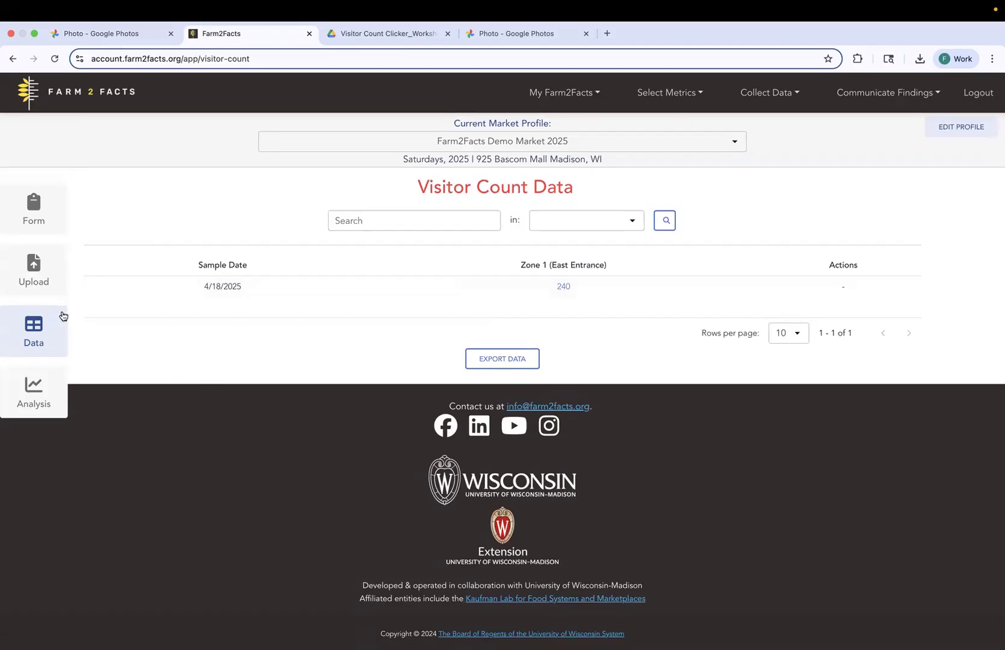
left_click(39, 206)
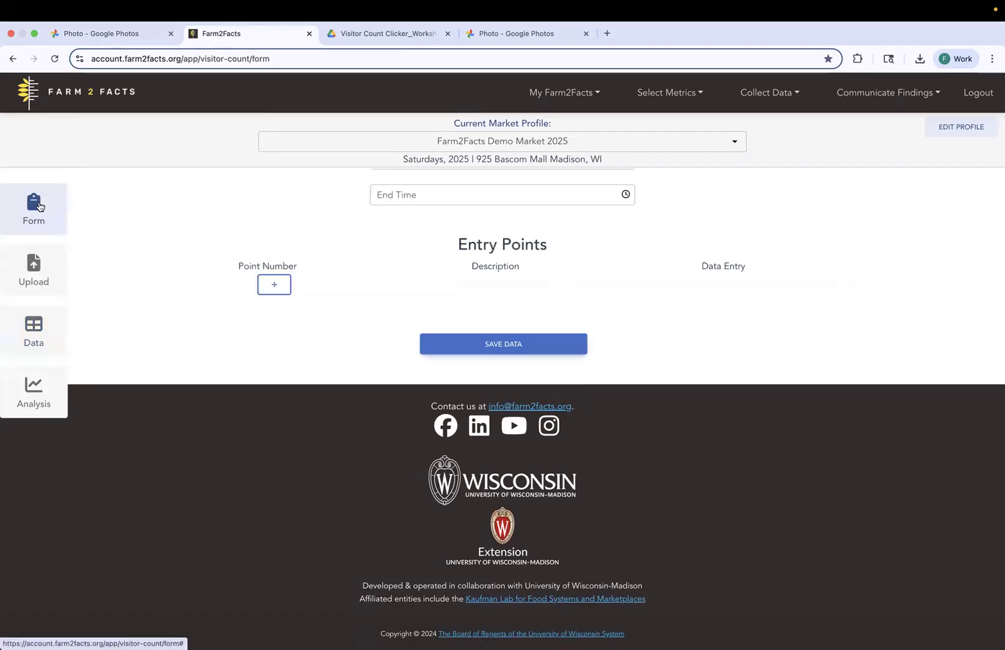
scroll(185, 293, "up", 3)
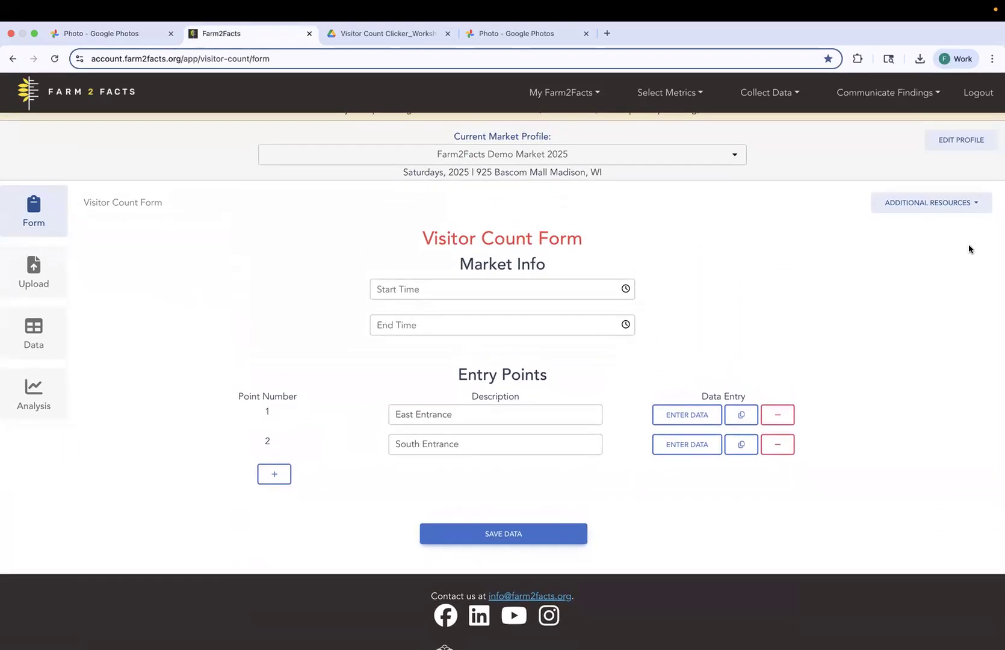
View the blank Paper Clicker Worksheet, the Tally Worksheet and the filled-in clicker worksheet example, and return to the form.
left_click(976, 206)
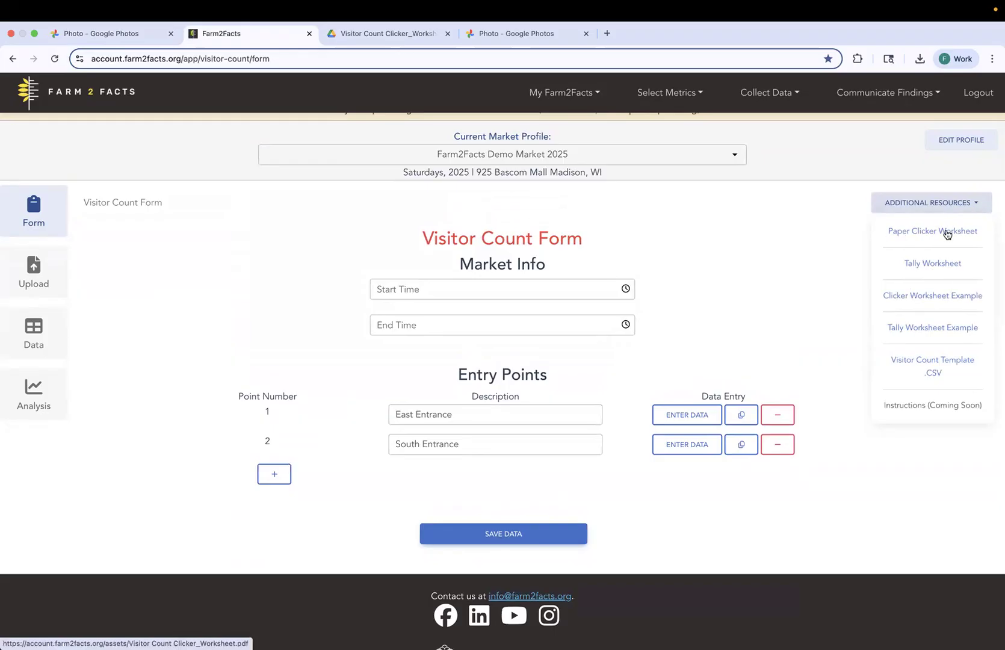
left_click(946, 232)
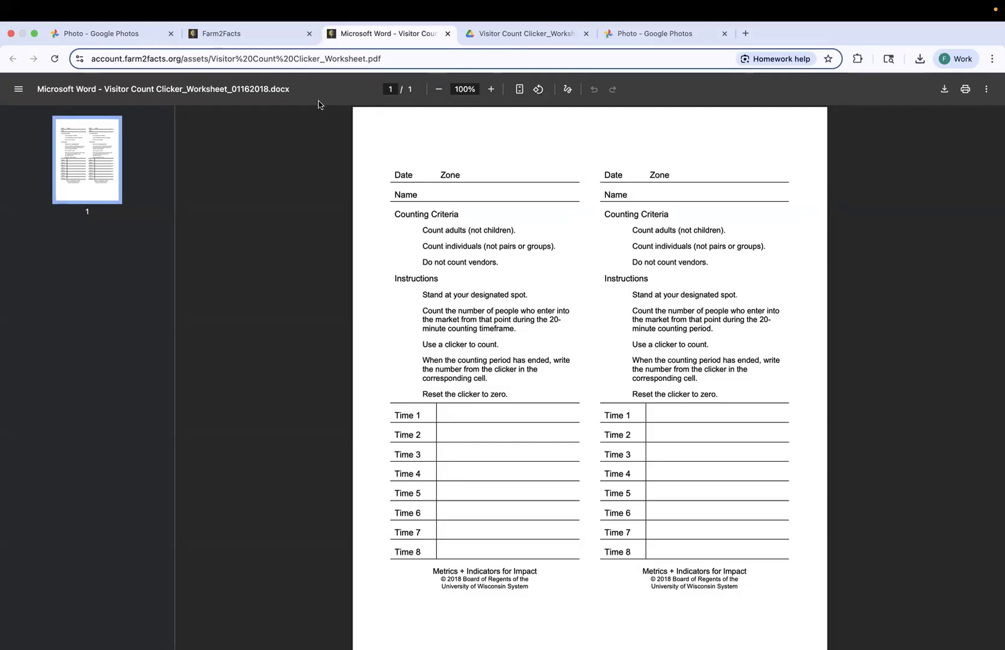
left_click(250, 34)
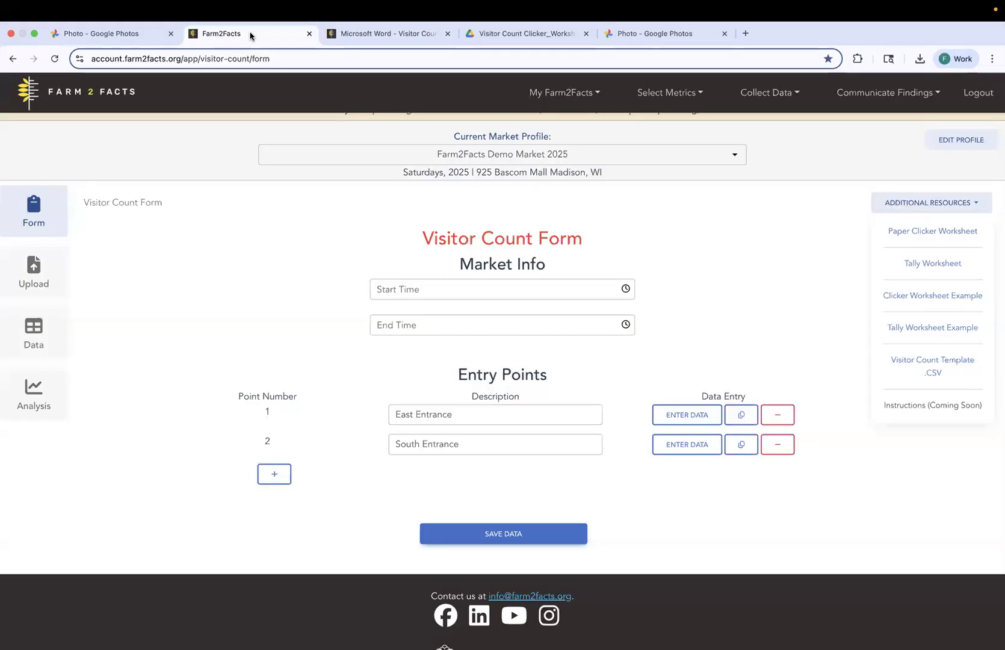
left_click(930, 268)
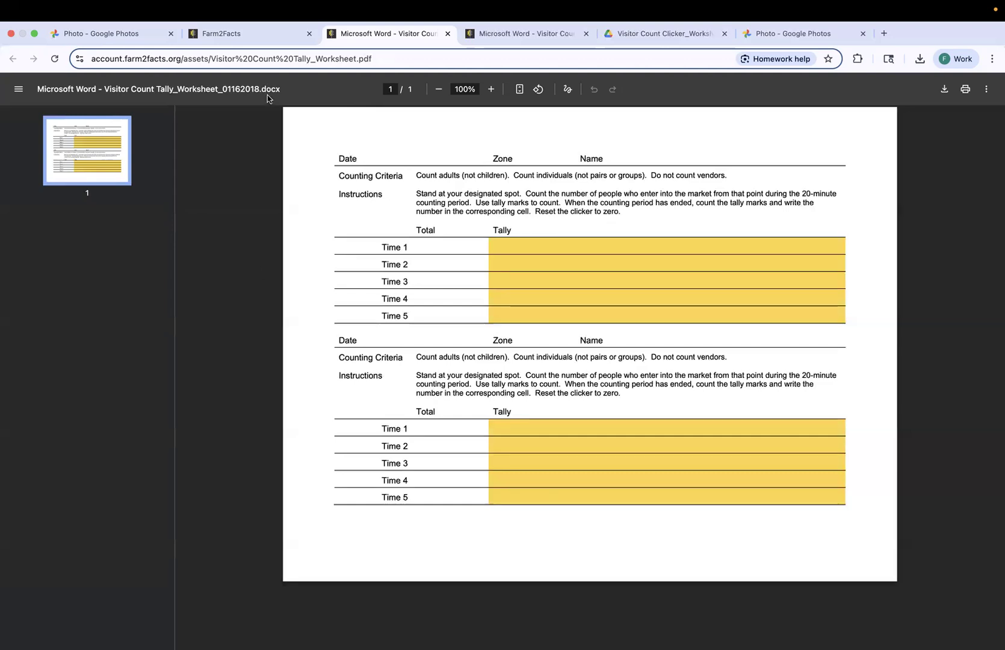
left_click(262, 36)
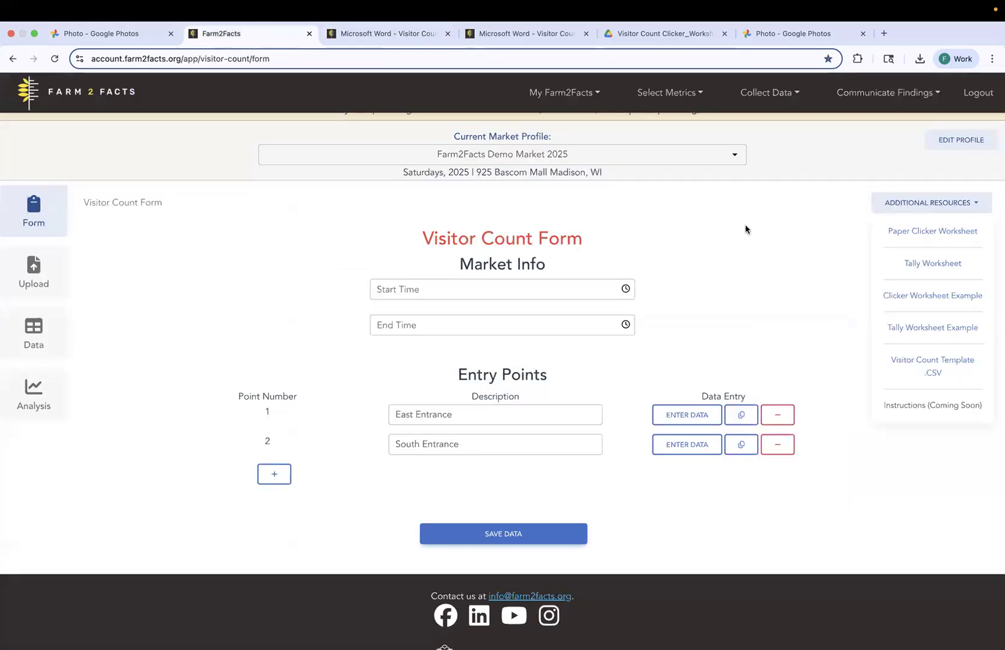
left_click(674, 35)
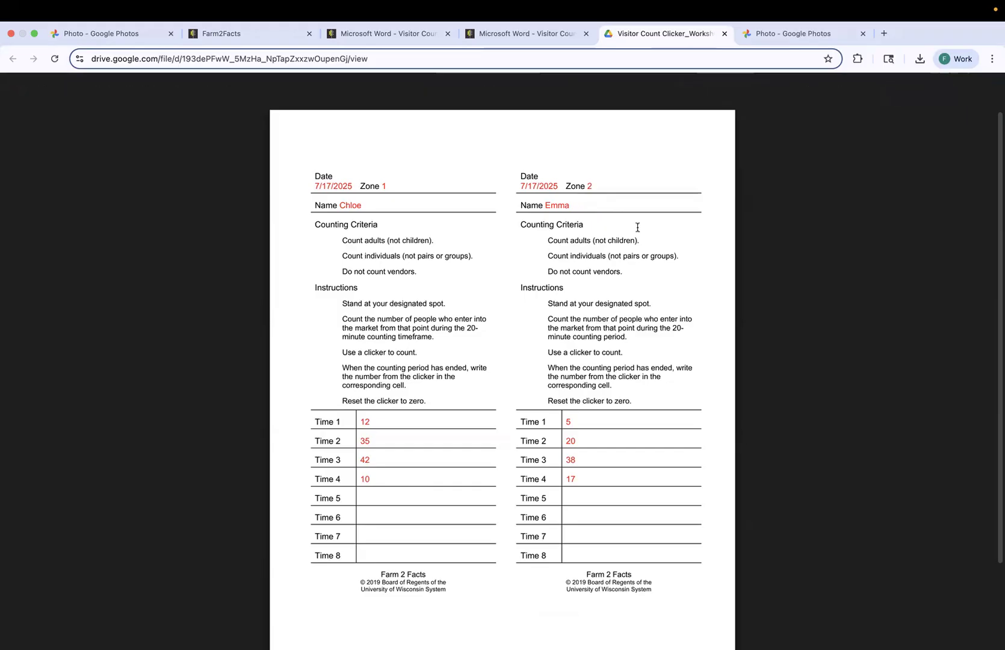
left_click(251, 35)
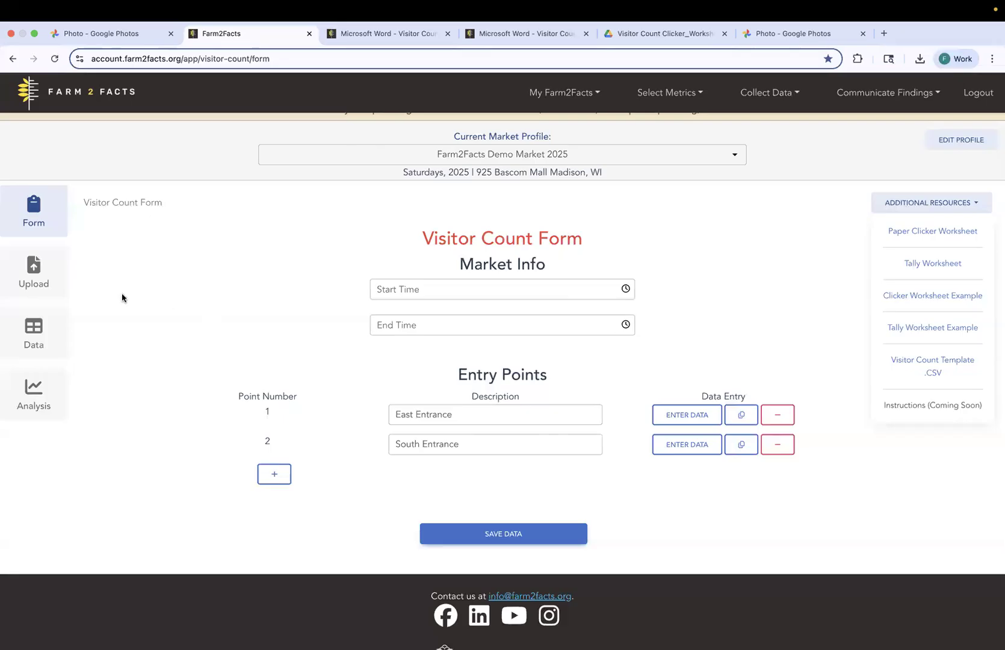
Download the visitor count template from the Upload Visitor Count page and open VisitorCountTemplate.csv in Excel.
left_click(34, 272)
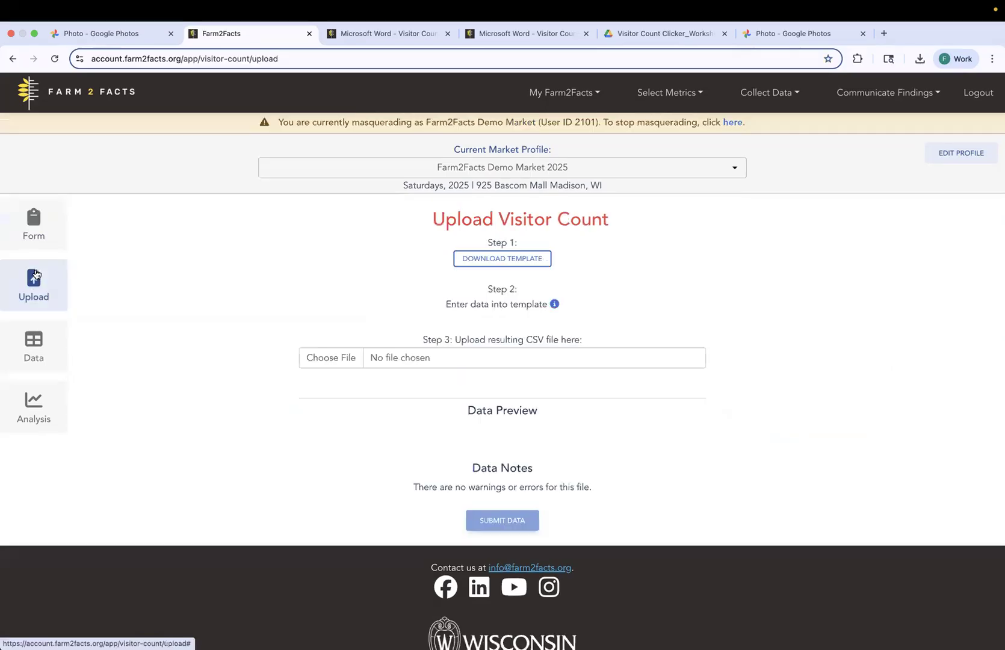
scroll(688, 293, "down", 1)
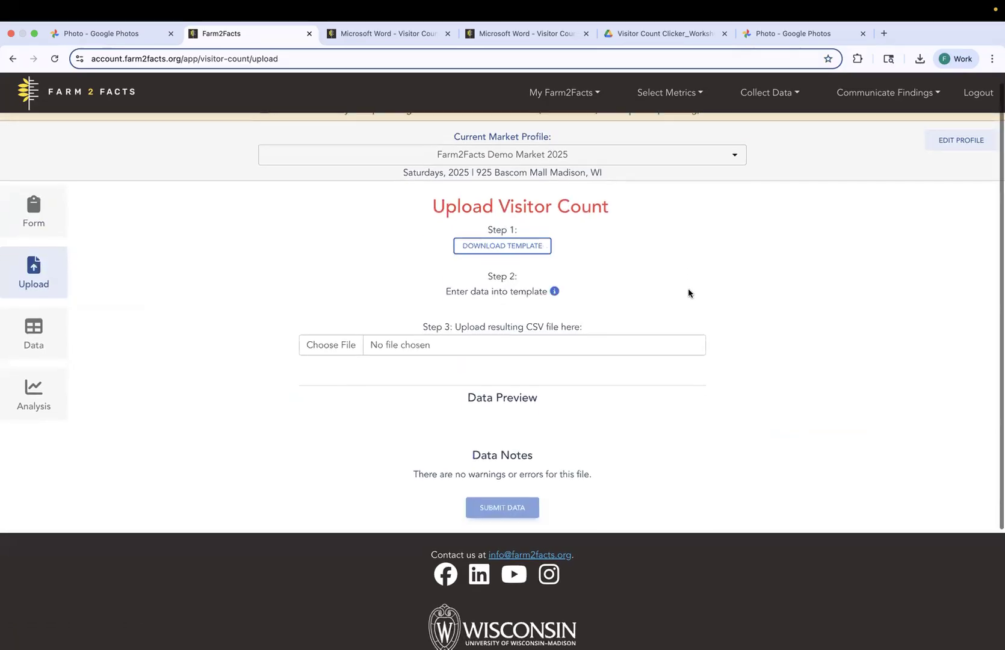
left_click(499, 238)
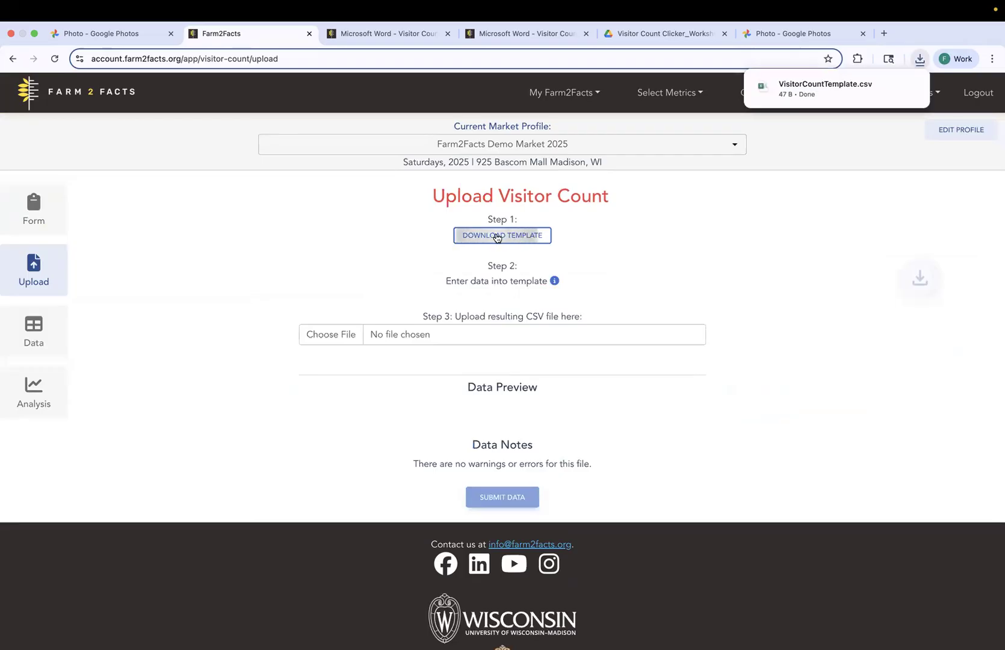
left_click(824, 86)
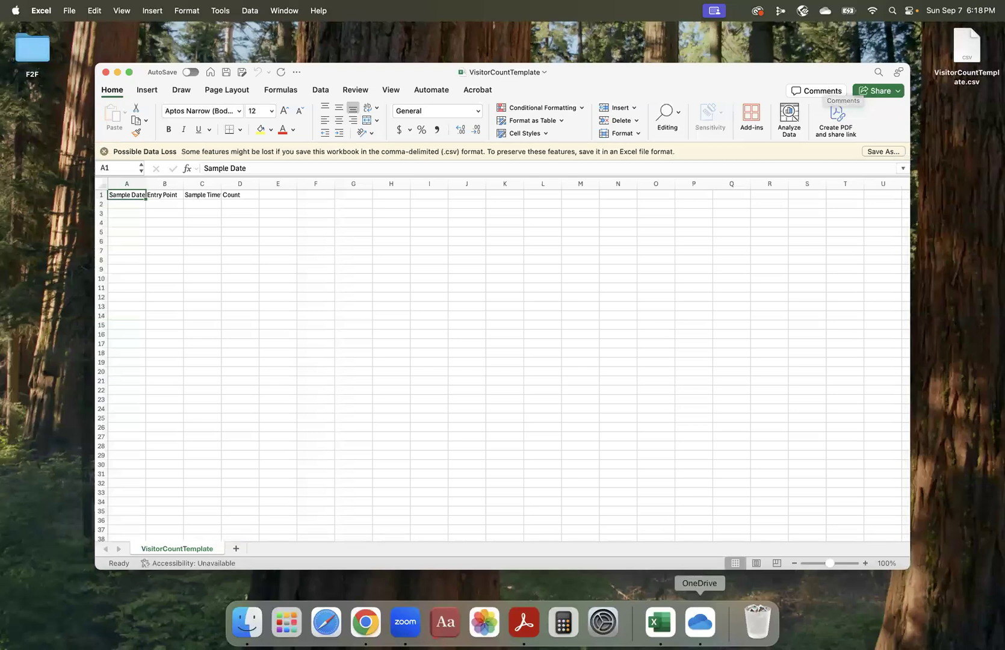
Take the browser out of full screen, and narrow and move the Excel template window so it covers only part of it.
left_click(359, 622)
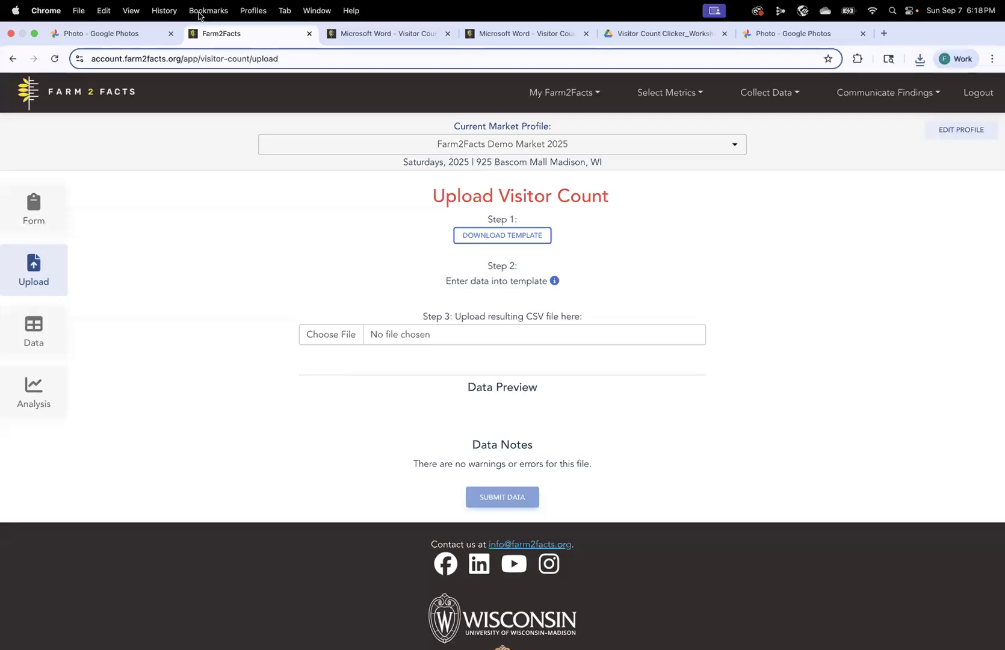
left_click(31, 33)
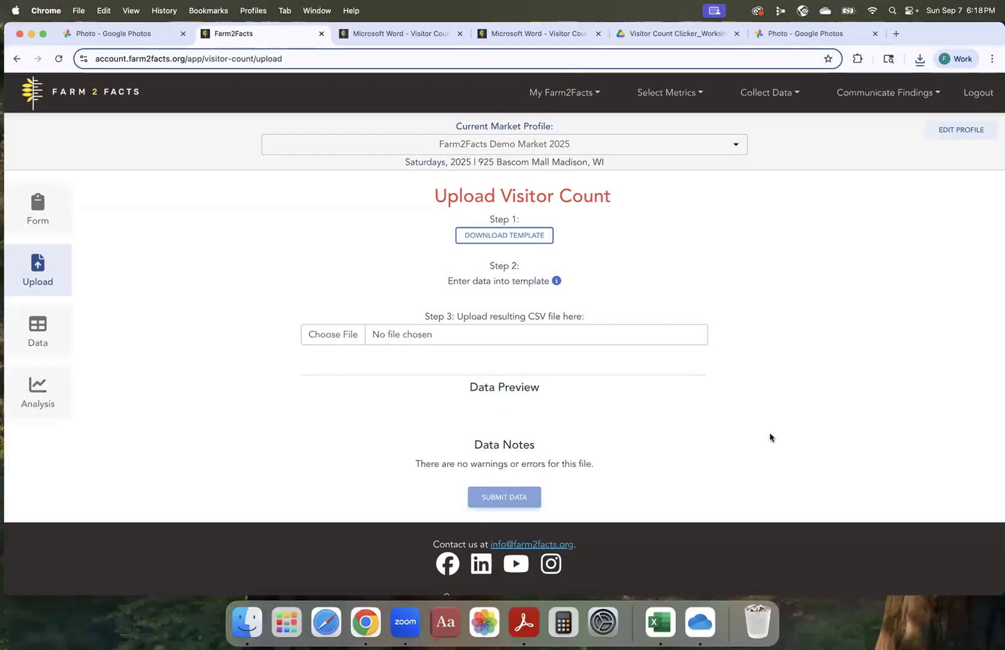
left_click(659, 622)
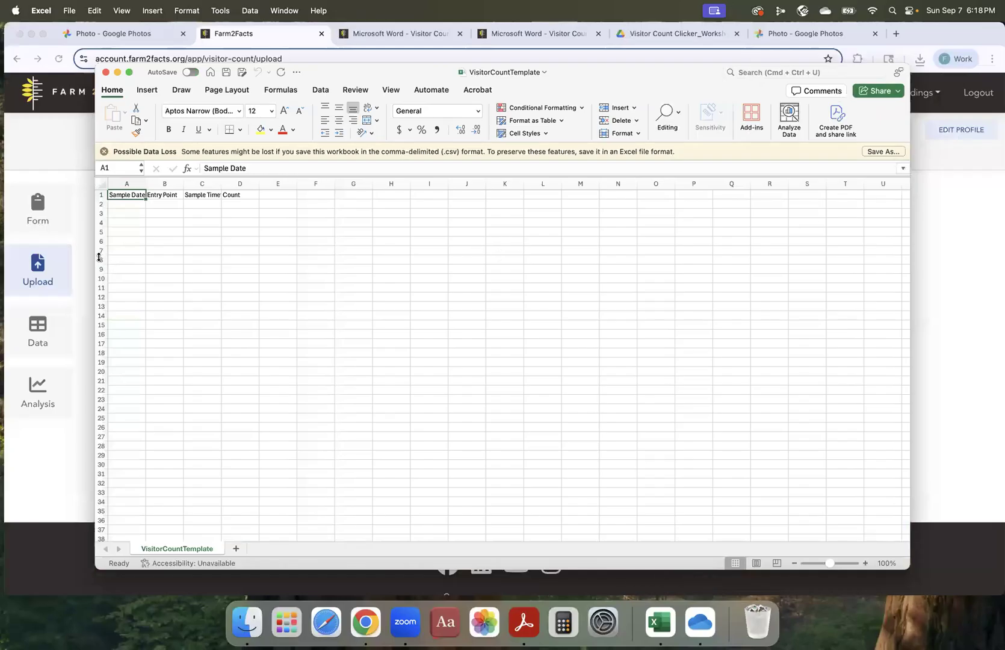
left_click_drag(96, 256, 442, 278)
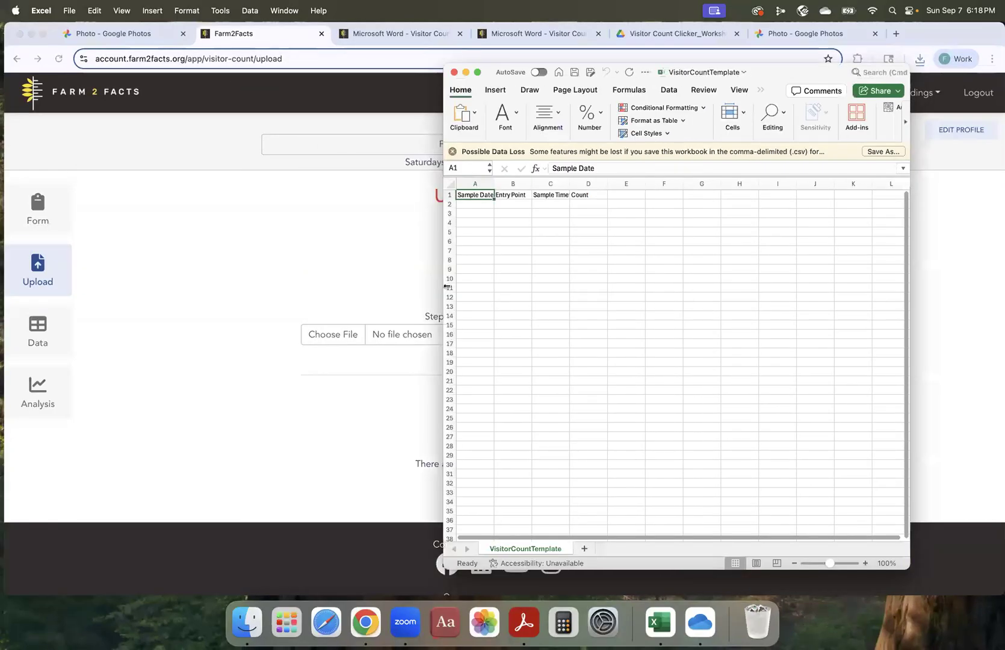
left_click_drag(792, 76, 859, 40)
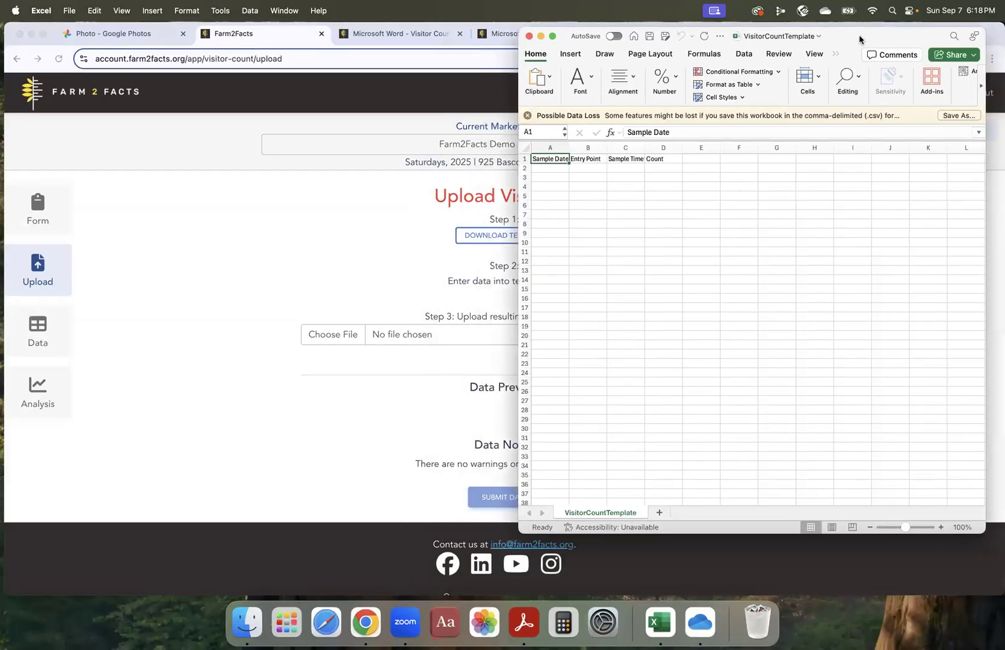
Show the filled-in clicker worksheet example in the browser and place the Excel template window beside its Zone 1 data.
left_click(360, 240)
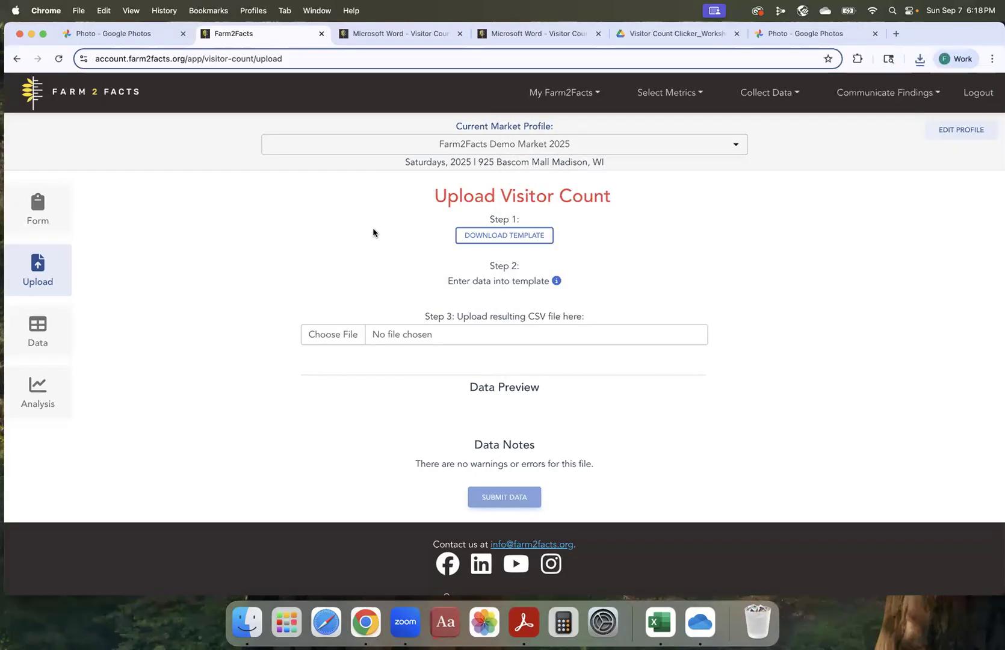
left_click(677, 32)
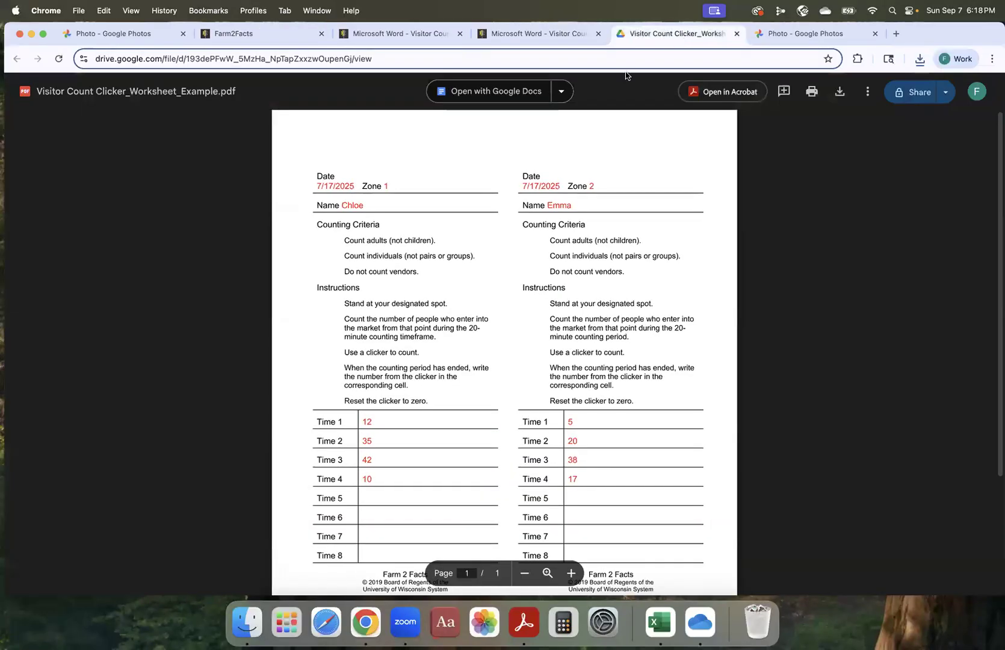
left_click(661, 625)
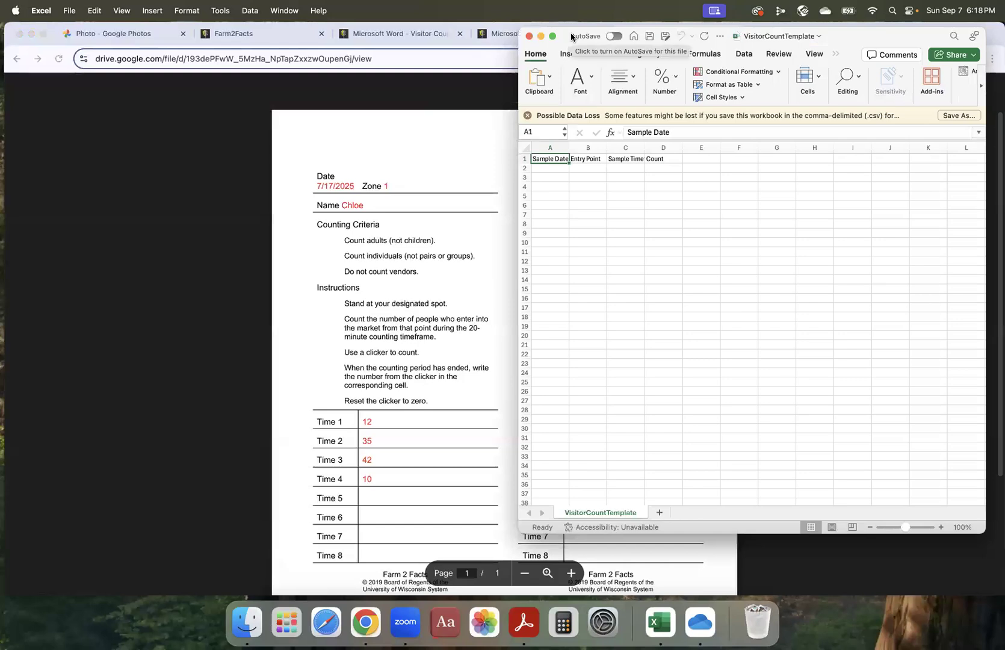
left_click_drag(571, 37, 551, 97)
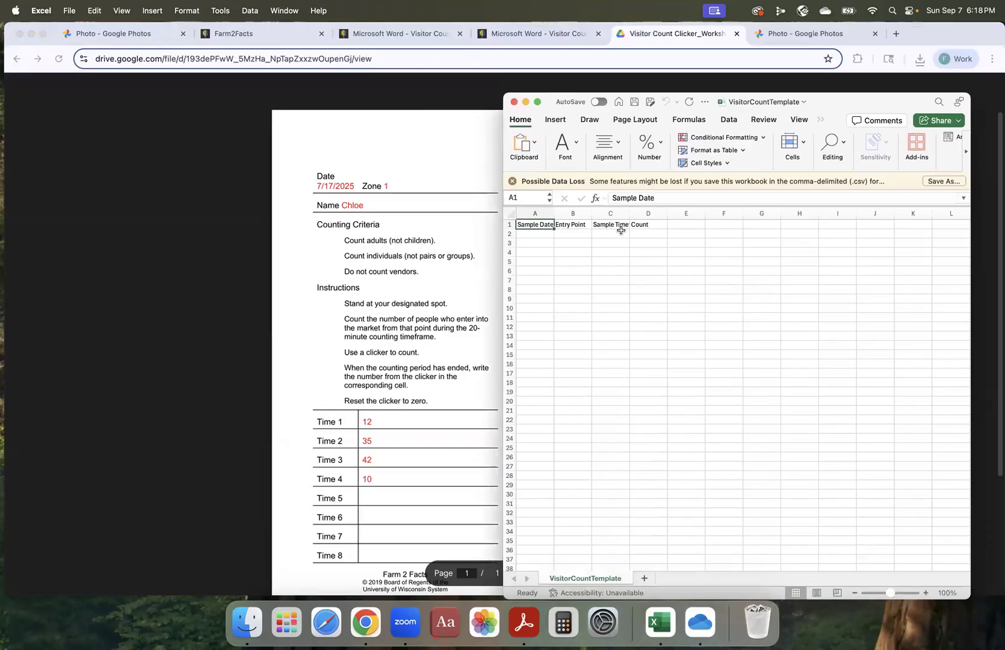
Widen the Sample Date, Entry Point and Sample Timeframe columns and enter the sample date 07/17/25 in A2.
left_click_drag(554, 214, 687, 214)
left_click(548, 234)
type("07")
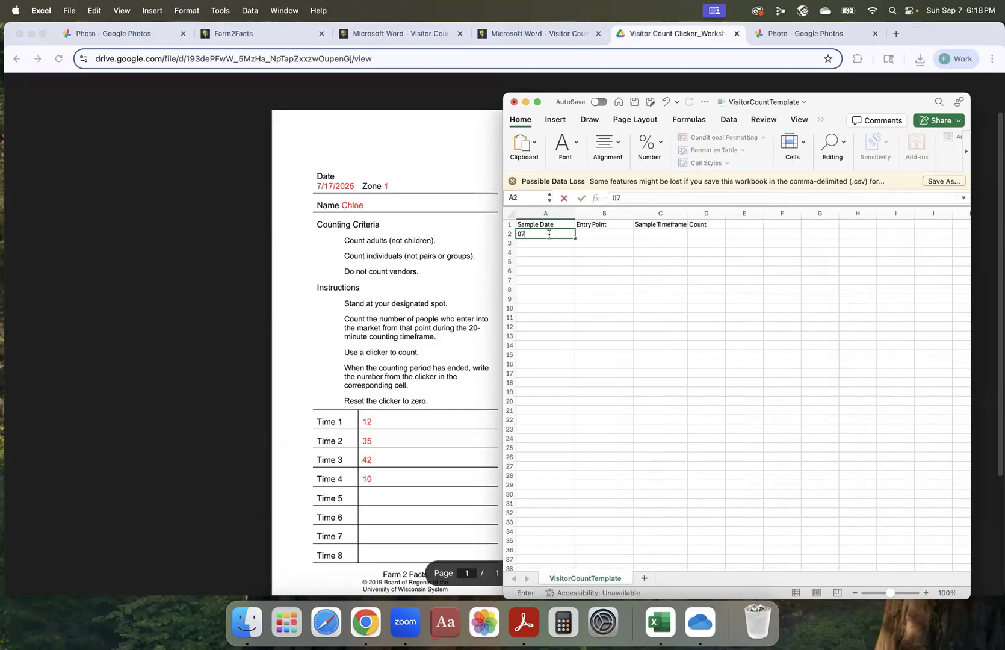
type("/17/25")
key("Return")
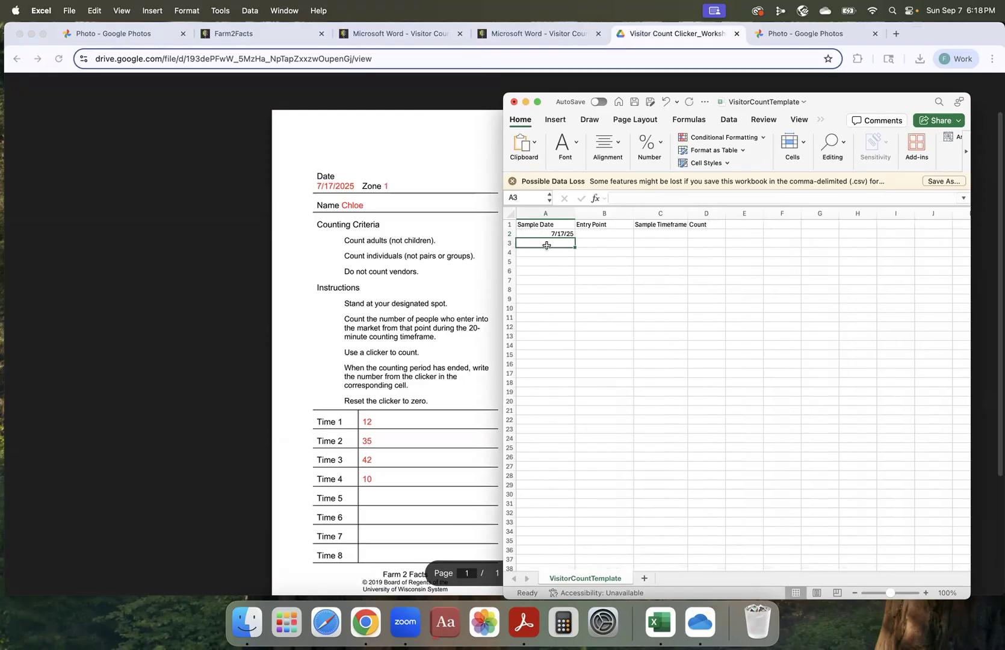
Complete row 2 with entry point 1, sample timeframe 1 and count 12.
left_click(595, 235)
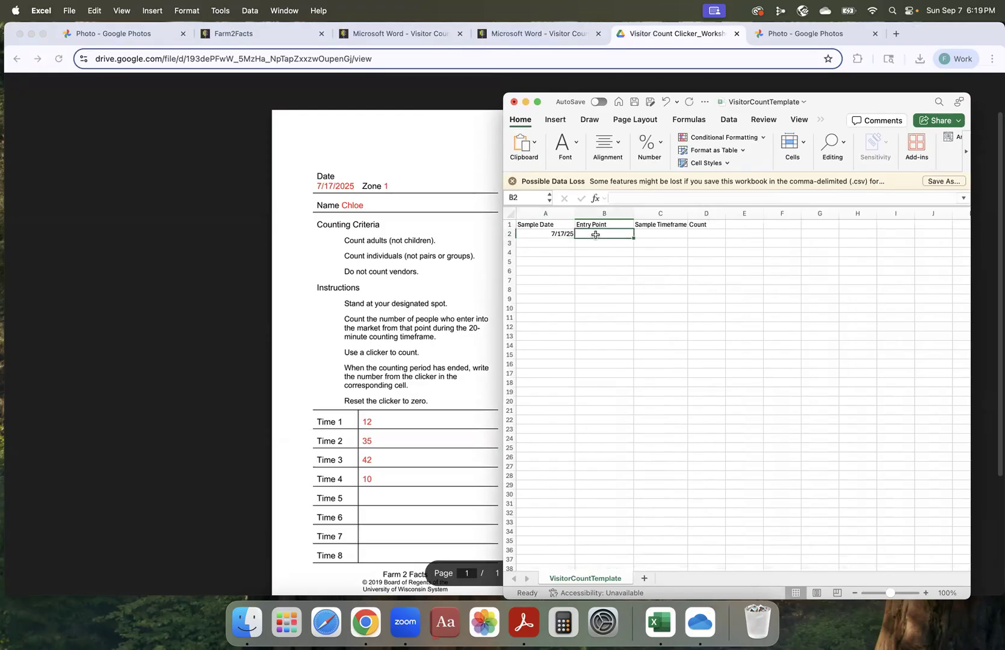
type("1")
left_click(665, 234)
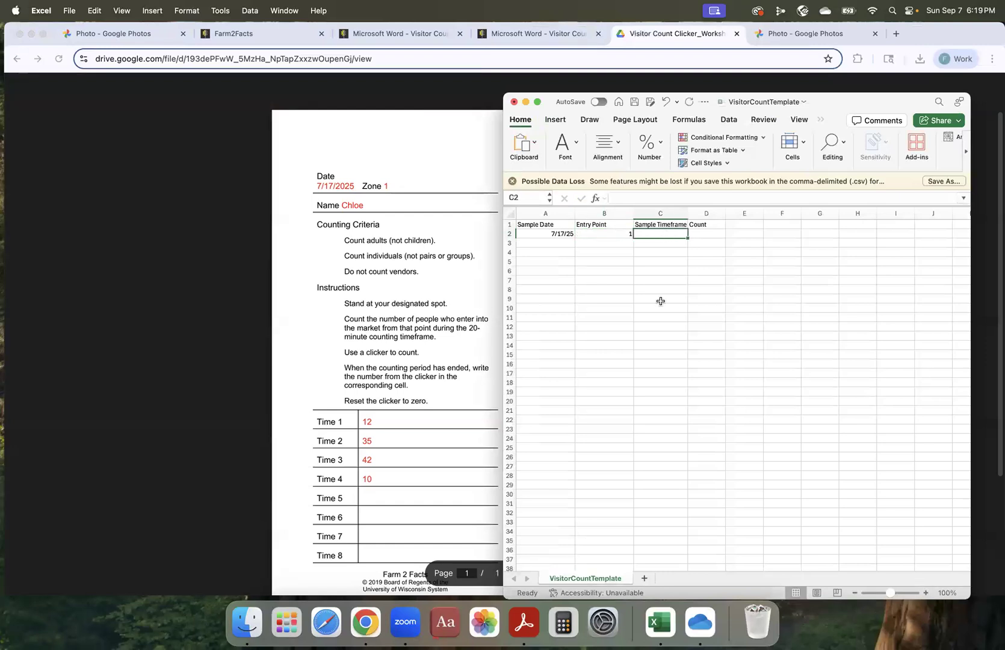
type("1")
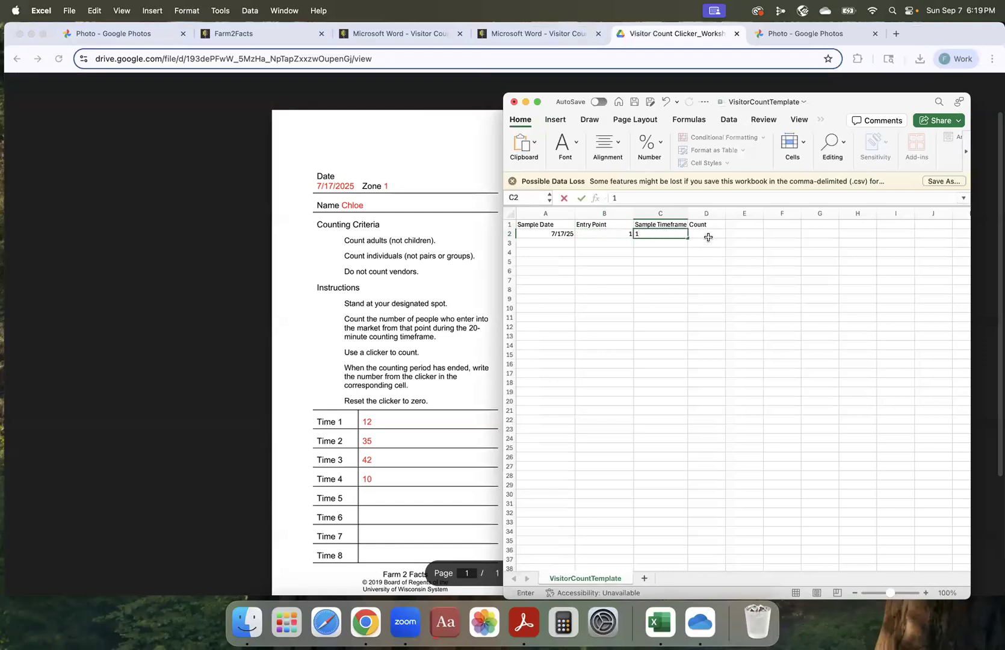
left_click(709, 234)
type("12")
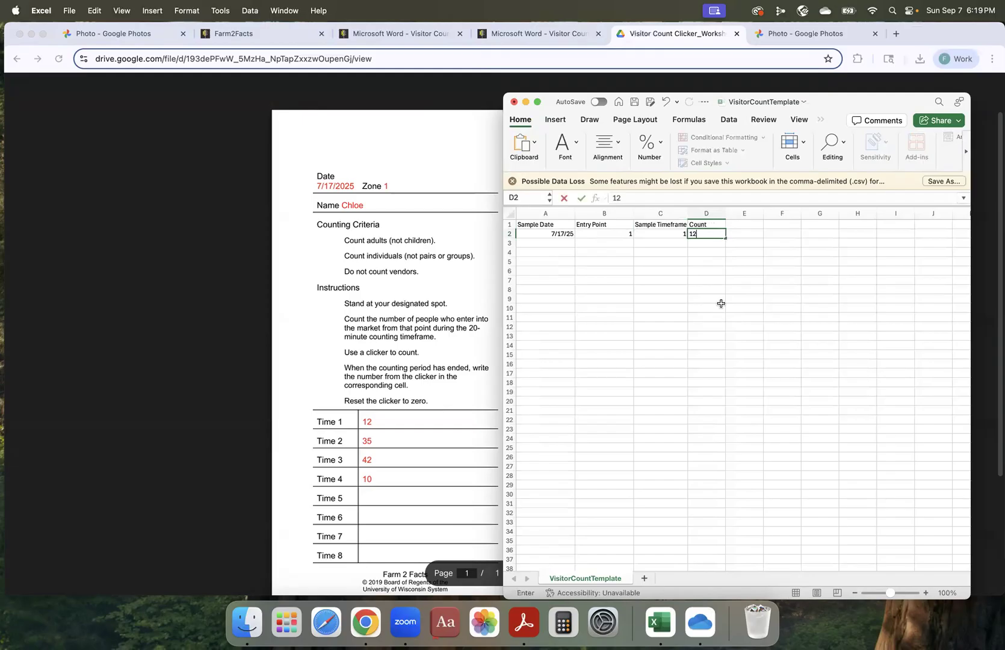
left_click(564, 246)
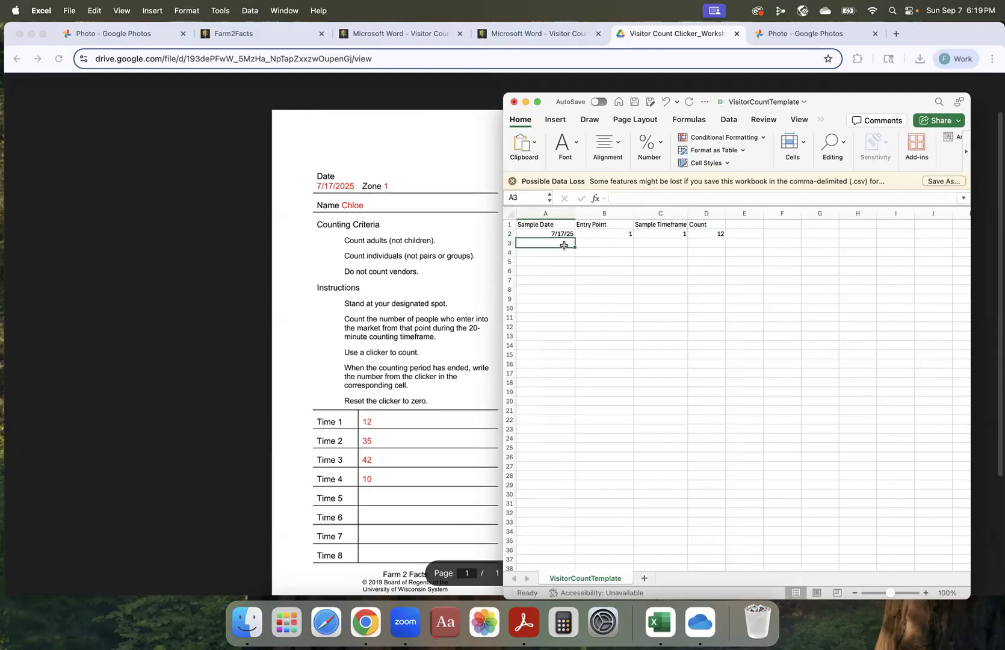
Fill row 3 with sample date 7/17/25, entry point 1, sample timeframe 2 and count 35.
type("7/")
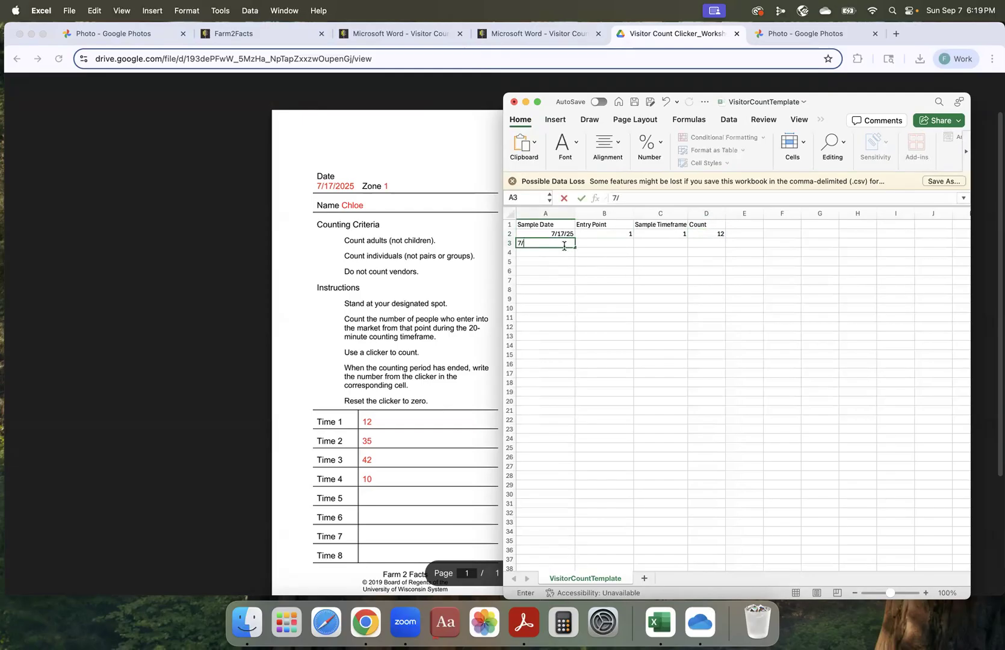
type("17/25")
left_click(606, 242)
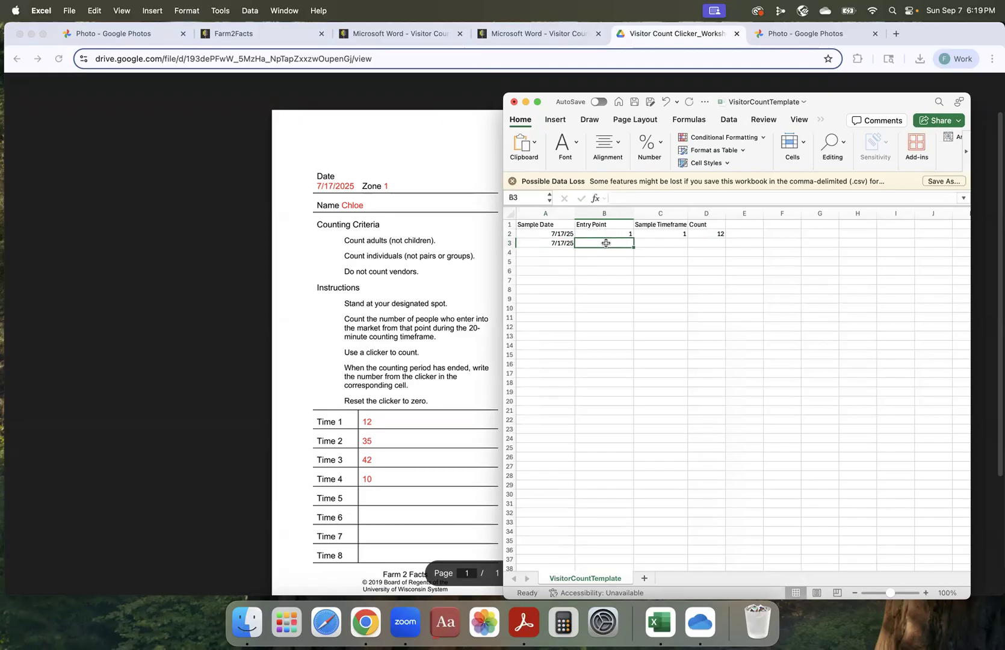
type("1")
left_click(671, 242)
type("2")
left_click(713, 243)
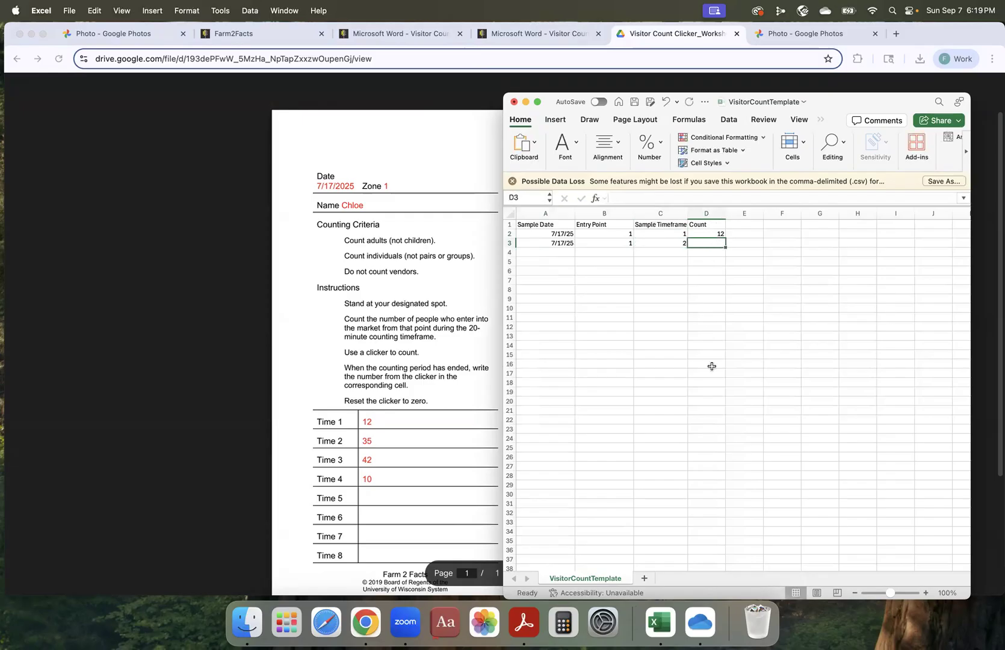
type("35")
left_click(701, 290)
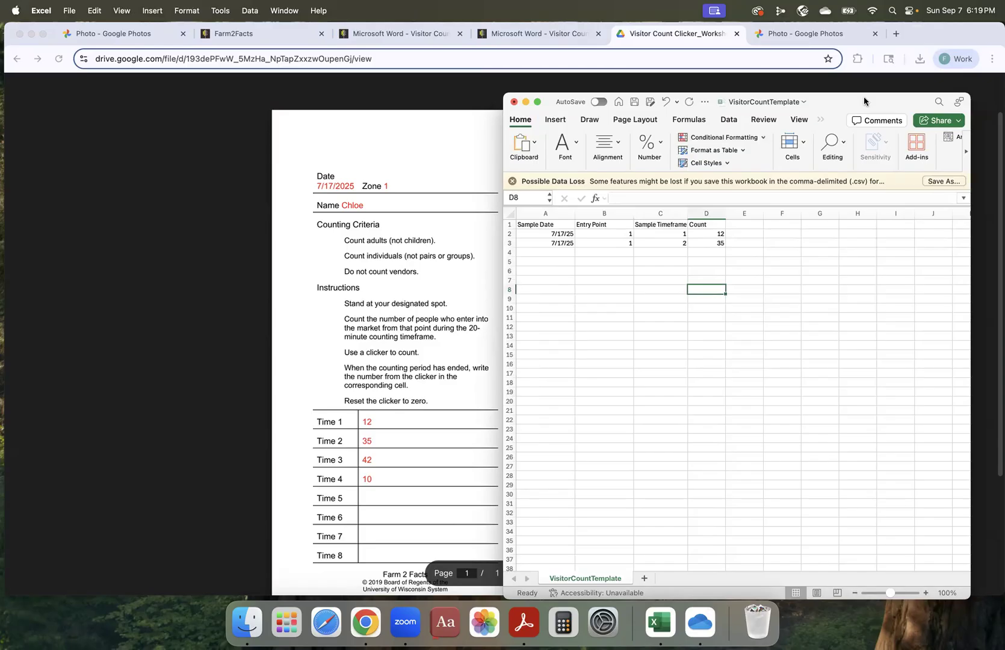
Move the Excel window off the worksheet's Zone 2 data and enter the sample date 7/17/25 in A4.
left_click_drag(863, 100, 647, 74)
left_click_drag(570, 88, 398, 89)
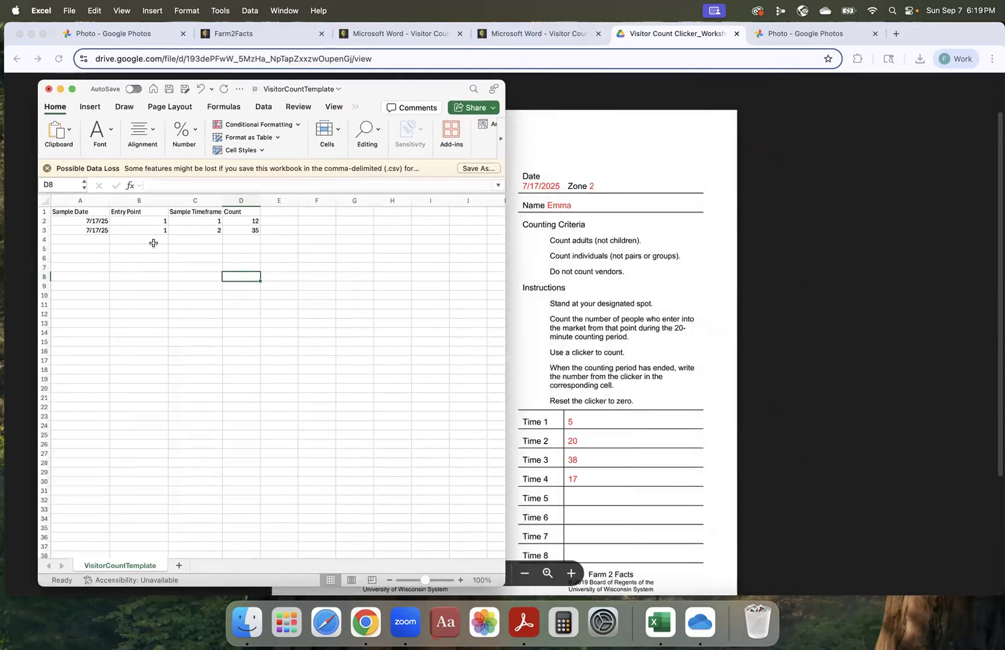
left_click(103, 238)
type("7")
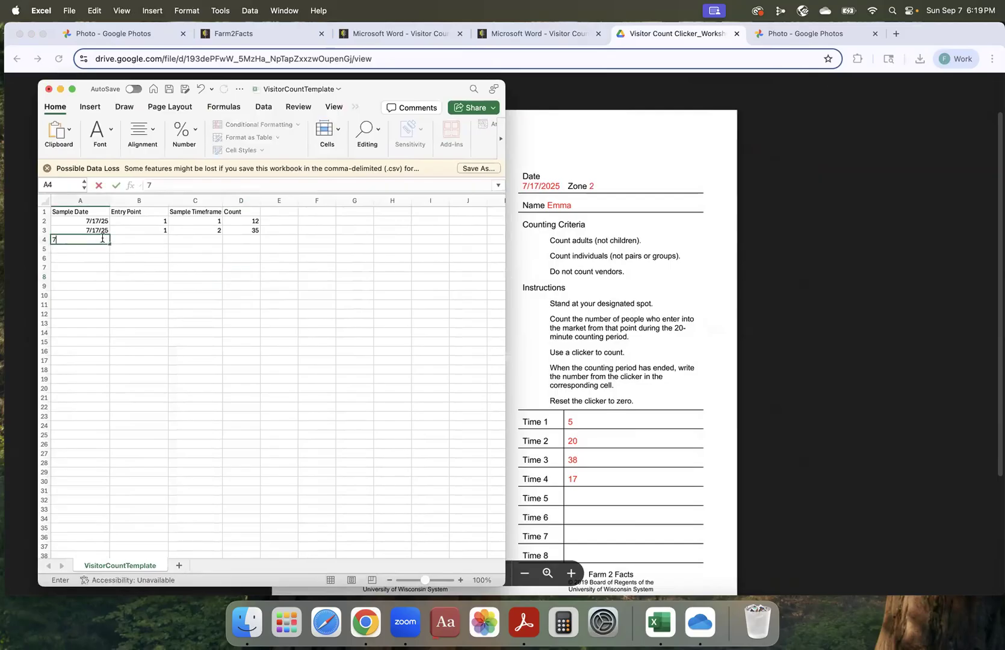
type("/17/25")
Complete row 4 with entry point 2, sample timeframe 1 and count 5.
left_click(154, 240)
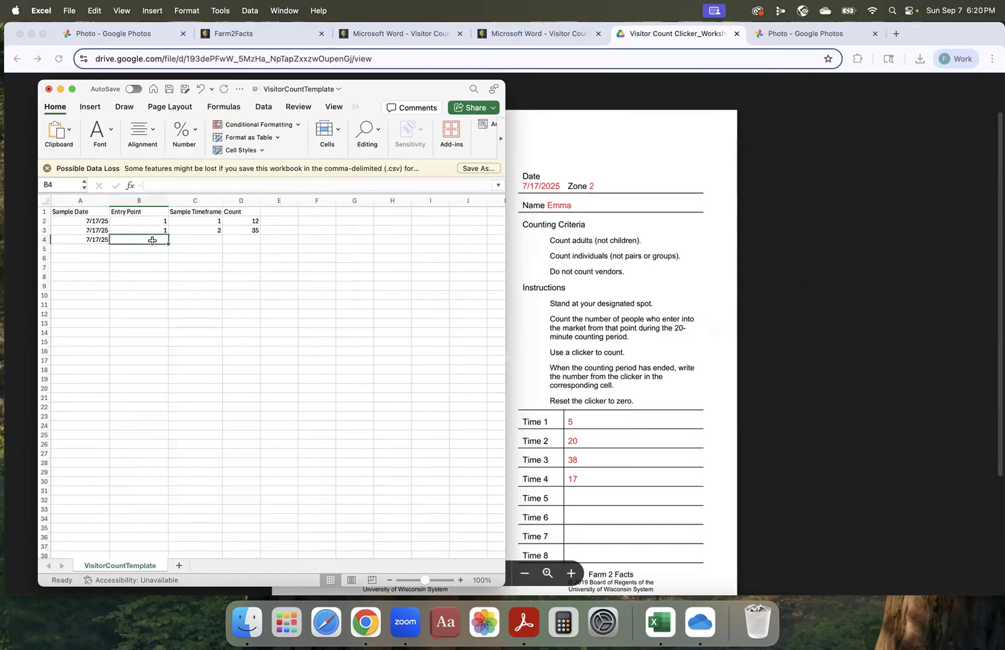
type("2")
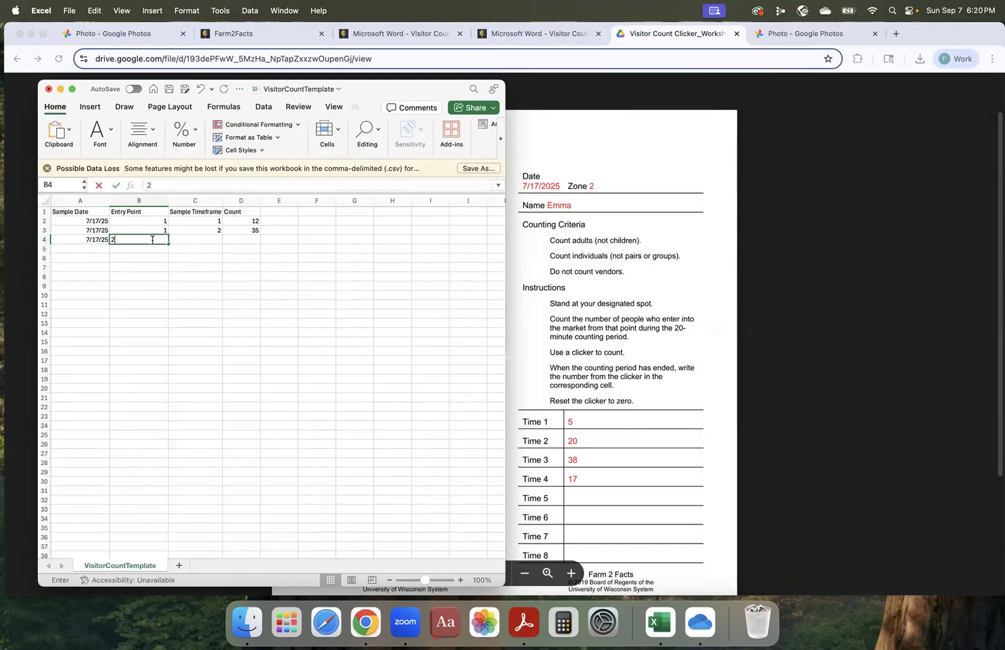
left_click(207, 240)
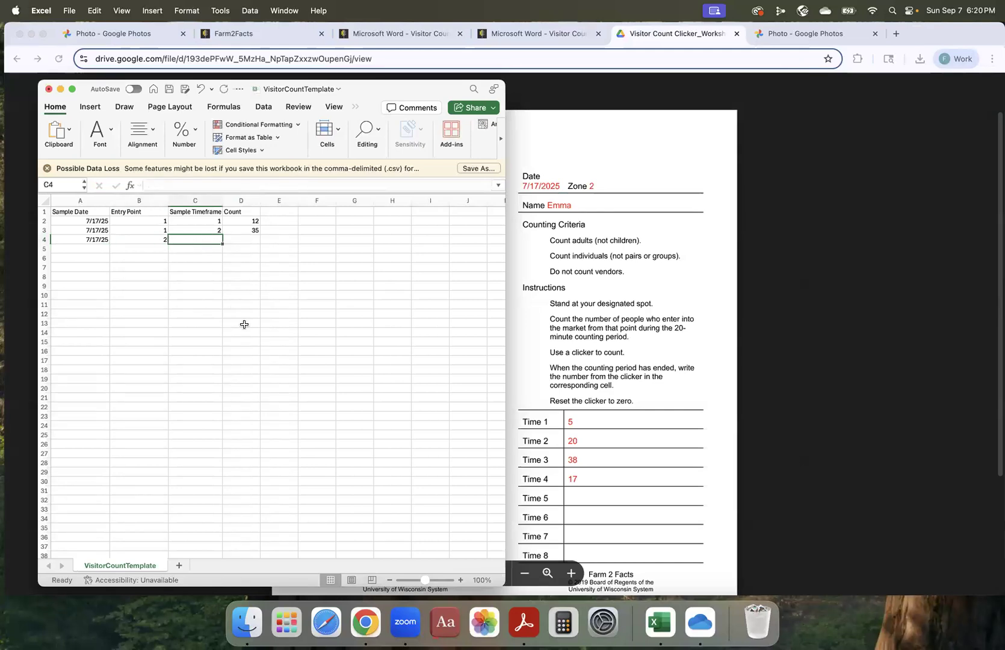
type("1")
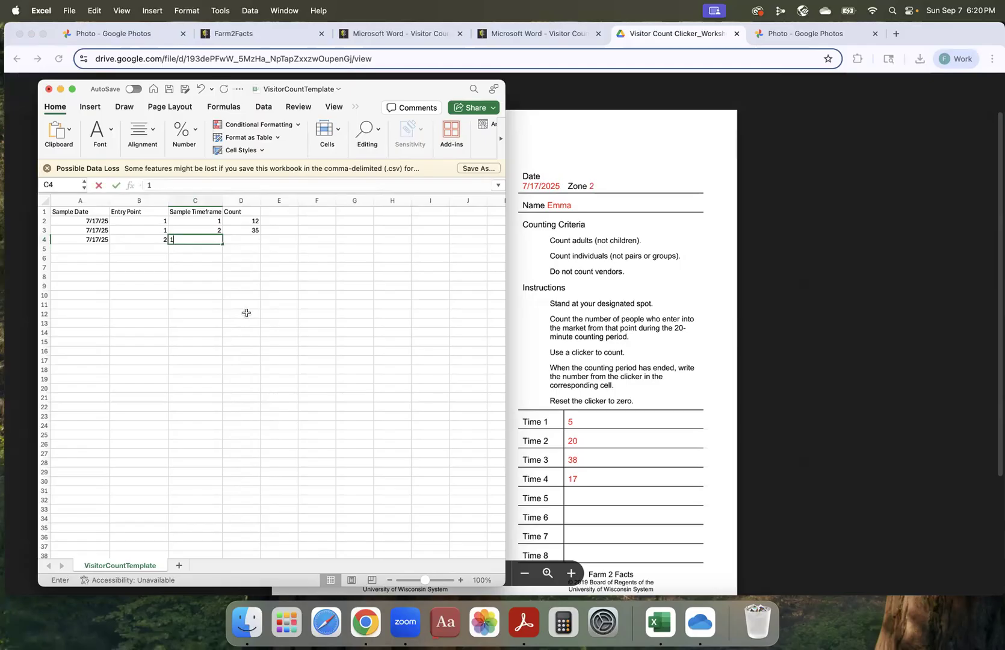
key("Tab")
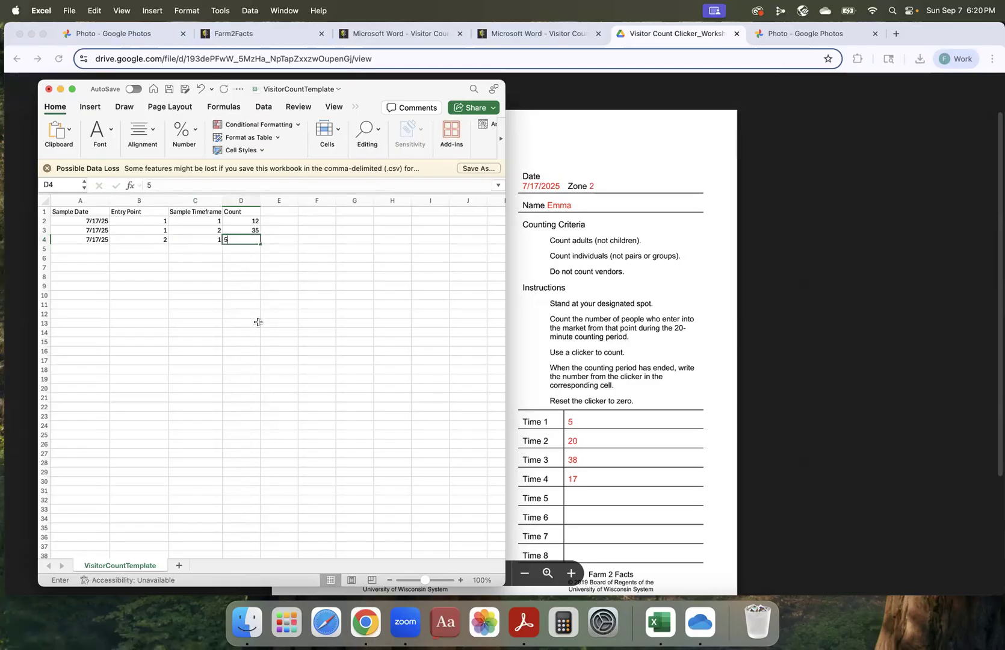
type("5")
left_click(306, 314)
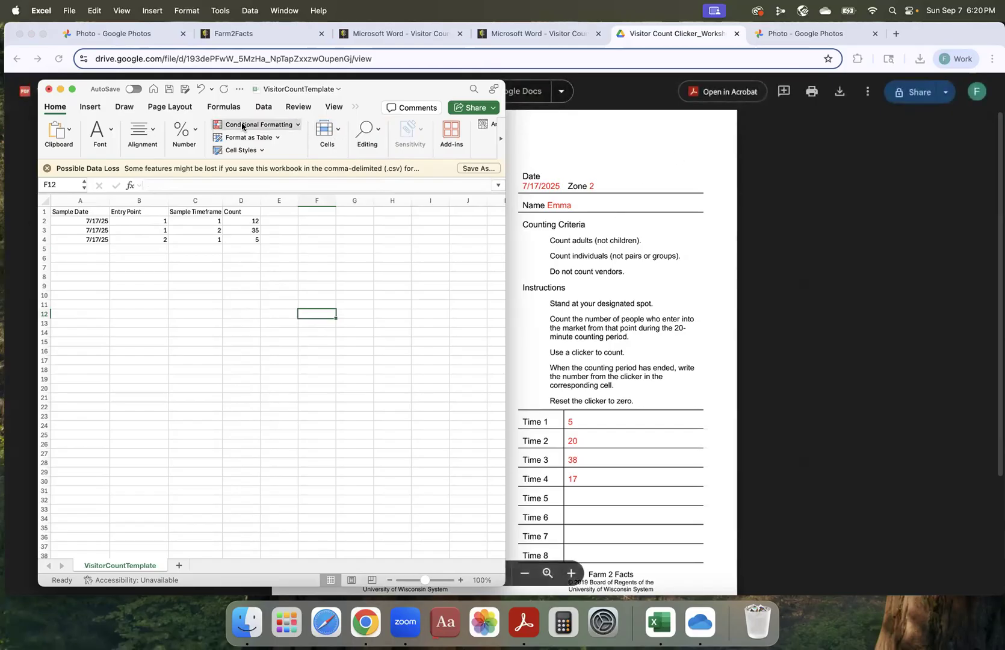
Save a copy of the workbook to the Desktop as the CSV file VisitorCountTemplate_07172025.
left_click(68, 12)
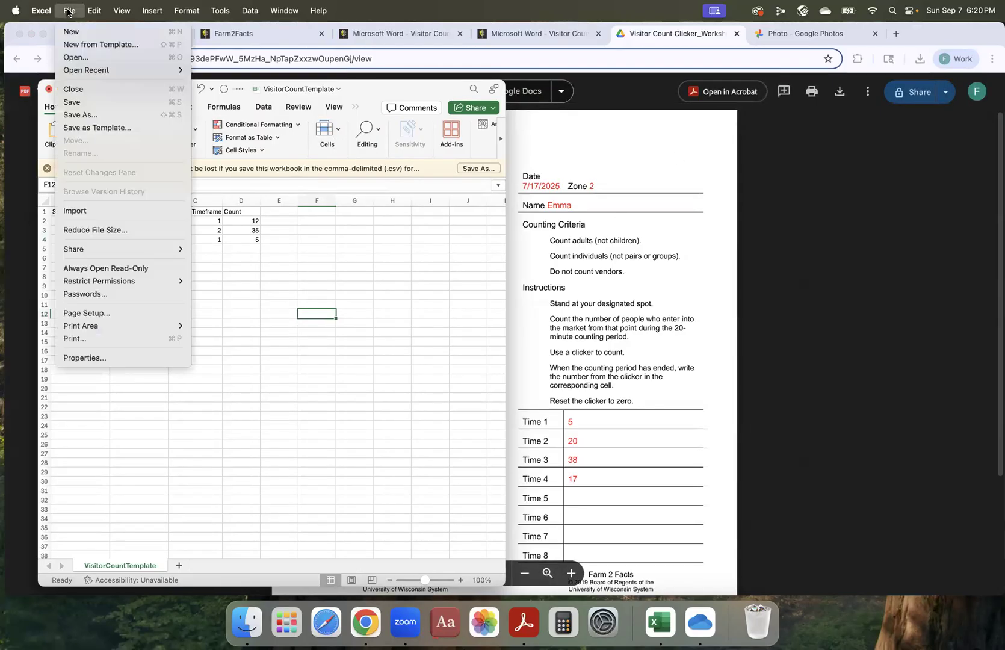
left_click(86, 113)
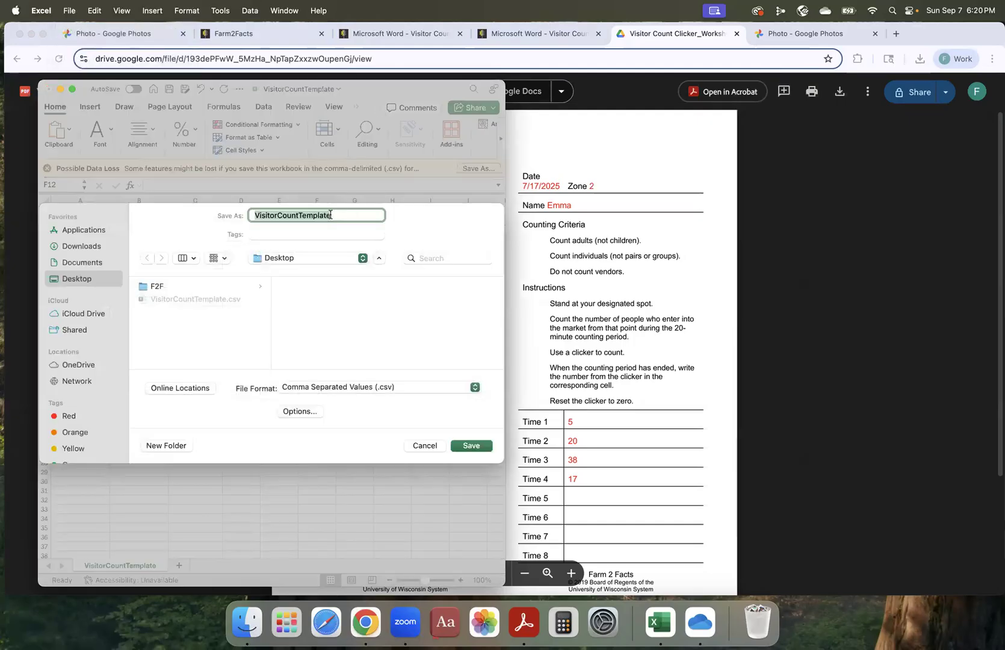
left_click(334, 215)
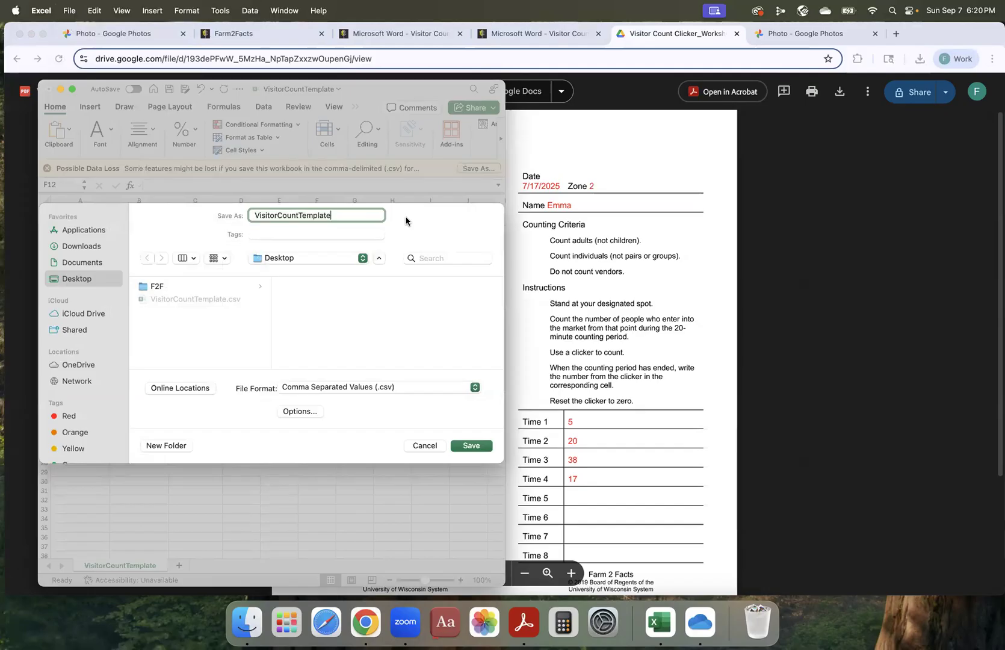
type("_")
type("7")
key("BackSpace")
type("07172025")
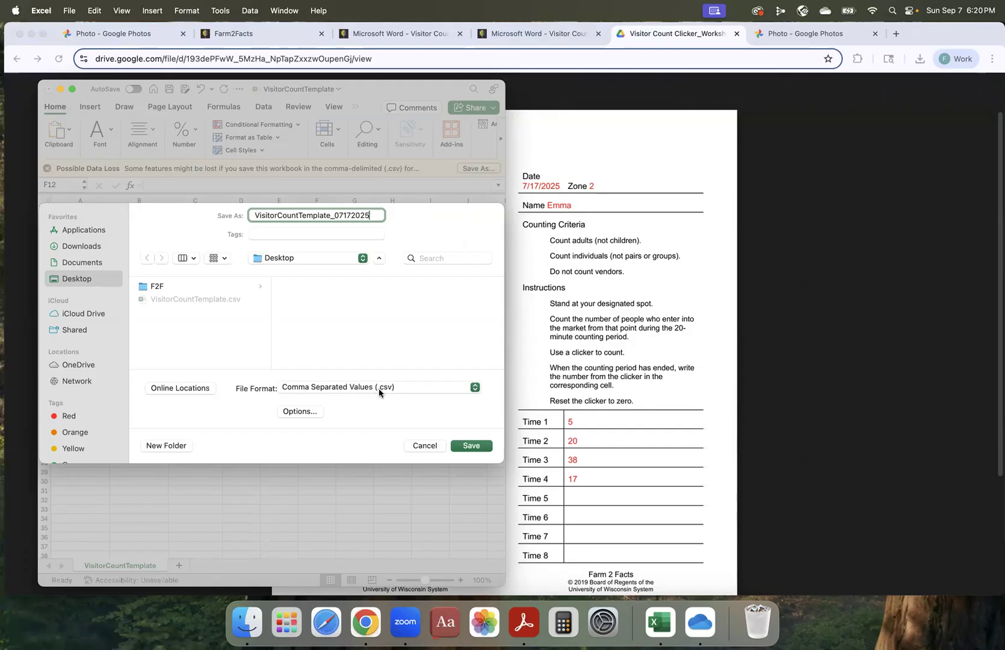
left_click(470, 446)
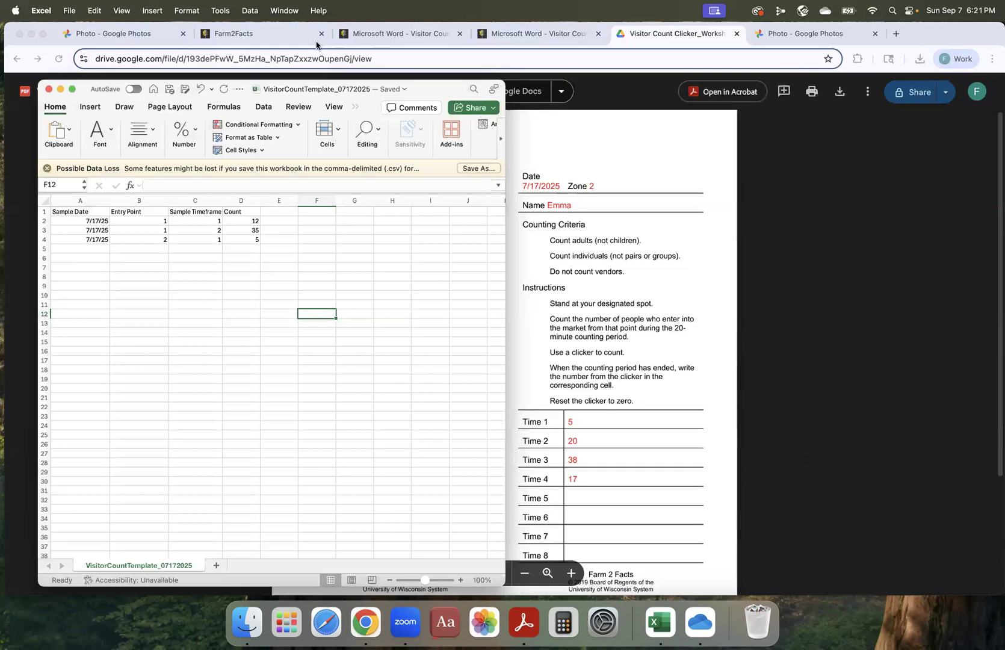
Switch to the Farm2Facts visitor count upload page in Chrome and select the Farm2Facts Demo Market 2025 profile.
left_click(280, 36)
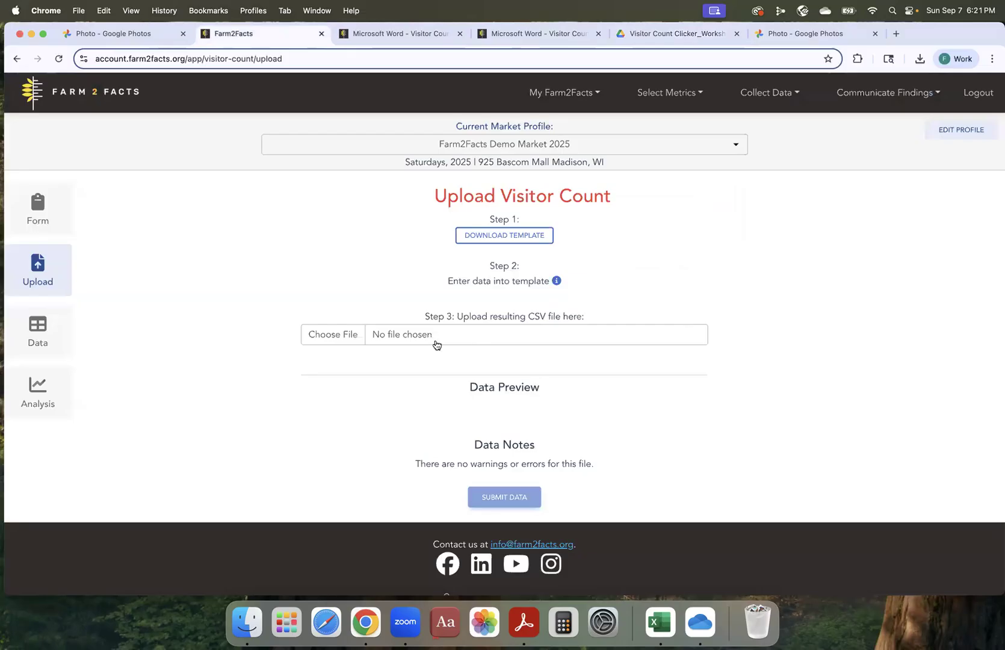
left_click(739, 150)
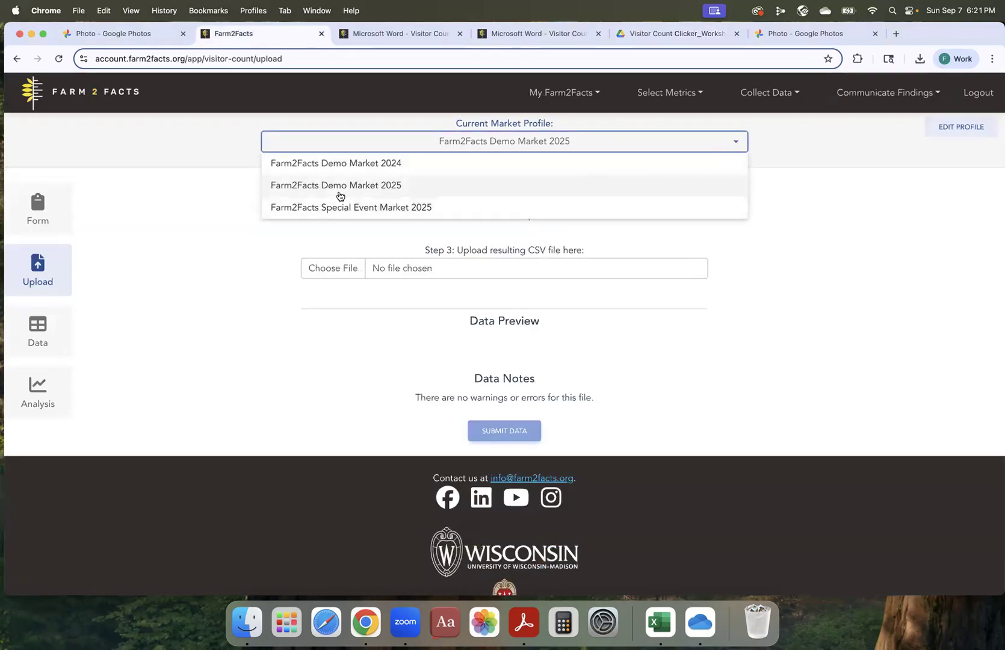
left_click(398, 187)
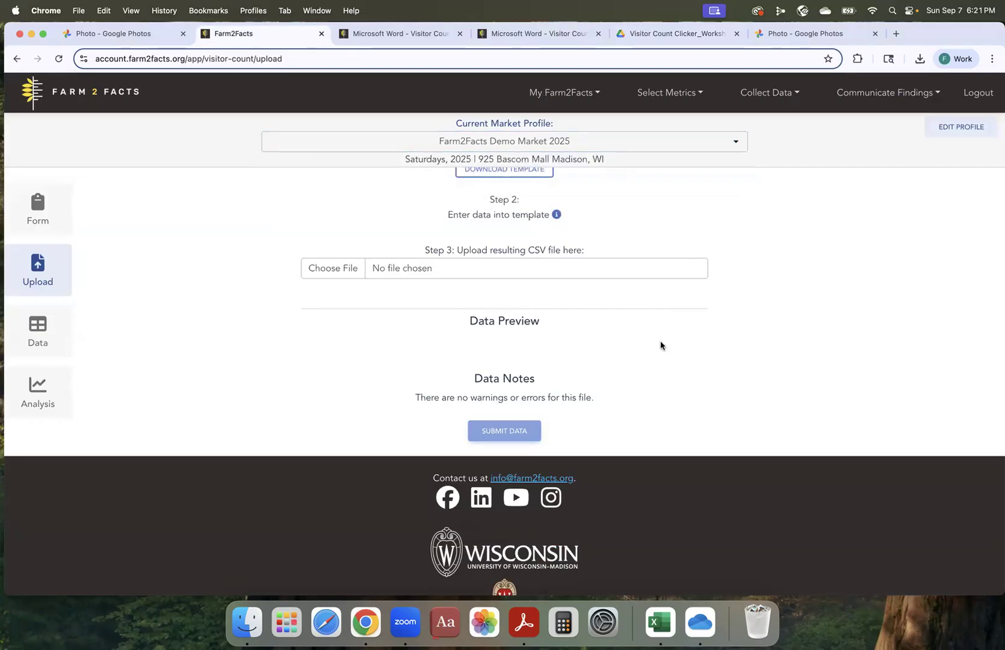
Upload VisitorCountTemplate_07172025.csv from the Desktop and submit its data.
left_click(413, 270)
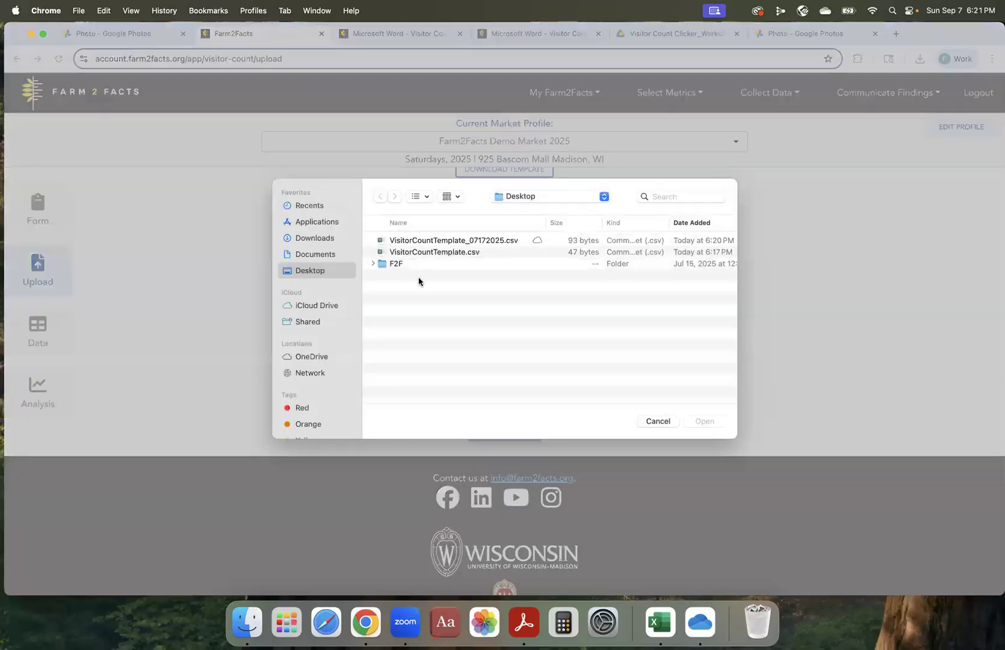
left_click(446, 240)
left_click(711, 420)
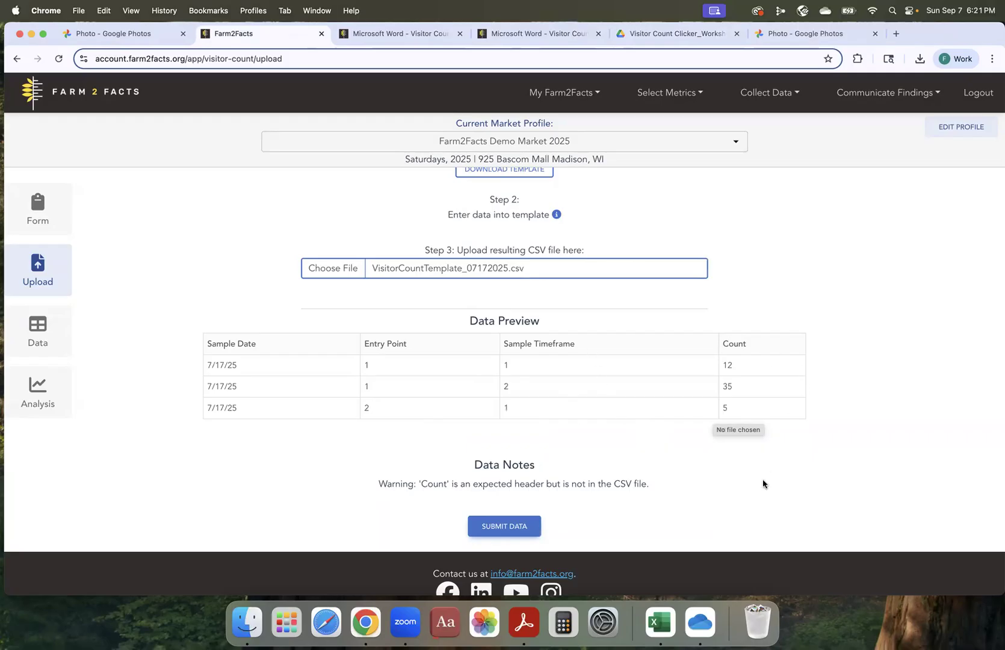
scroll(627, 517, "up", 1)
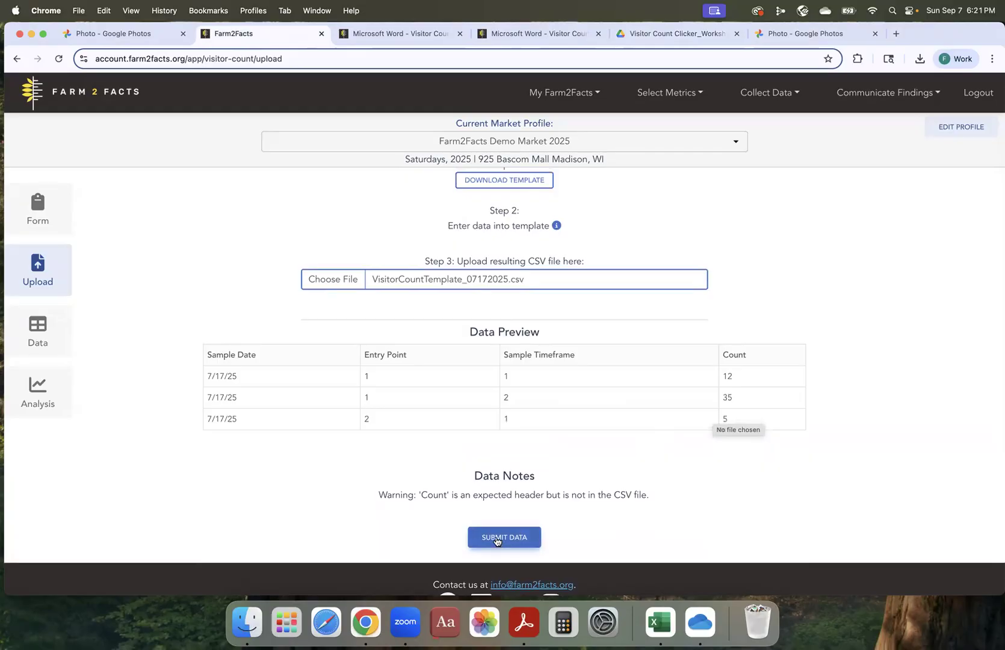
left_click(495, 541)
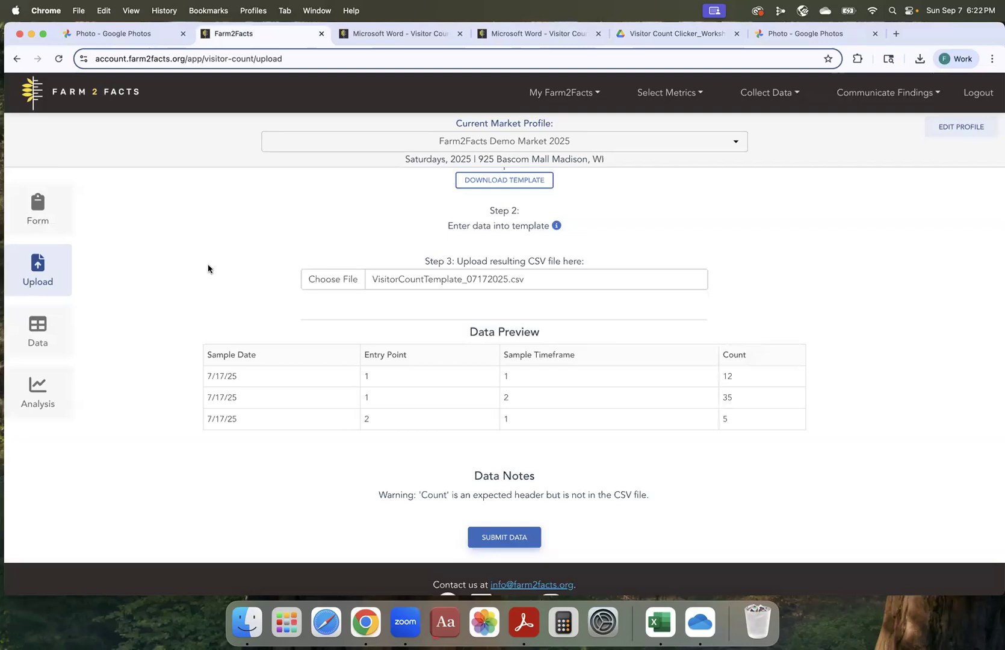
Show the Visitor Count Data table, reload it and open the 7/17/2025 count for Zone 1 (East Entrance).
left_click(38, 330)
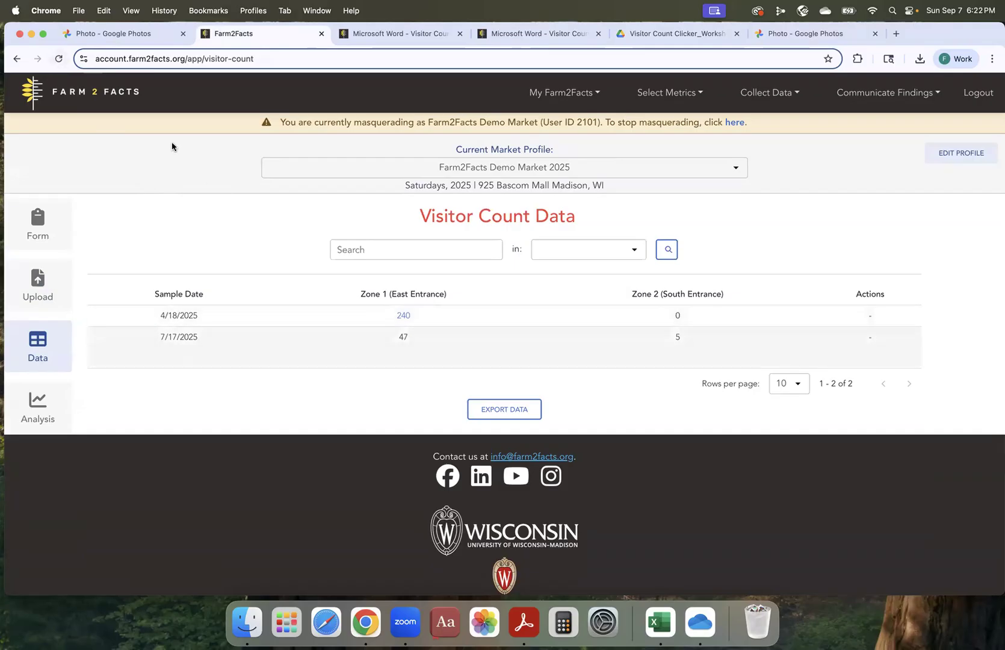
left_click(58, 59)
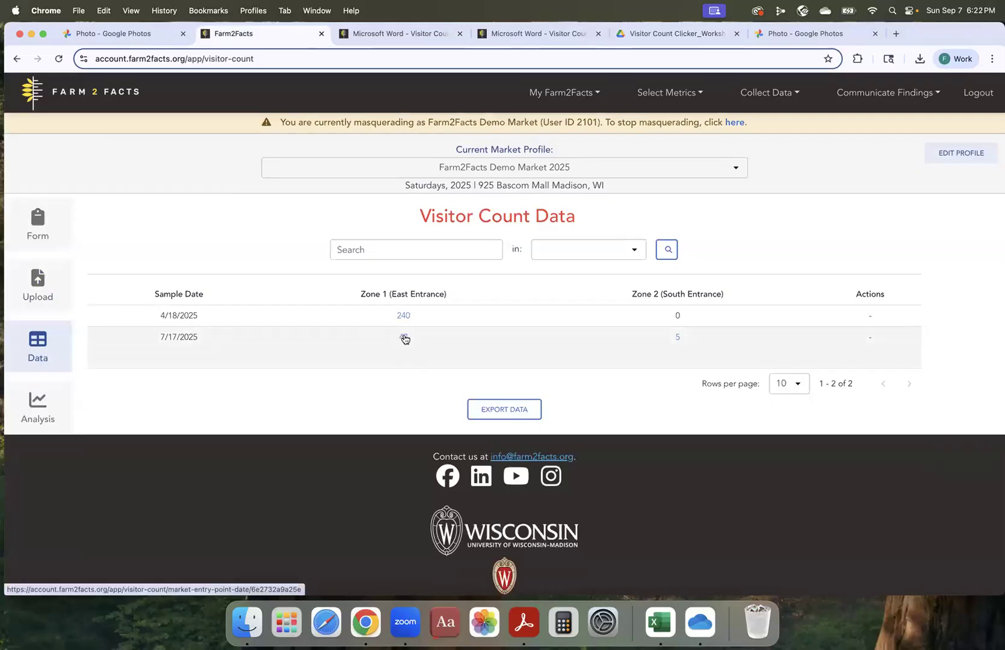
left_click(404, 337)
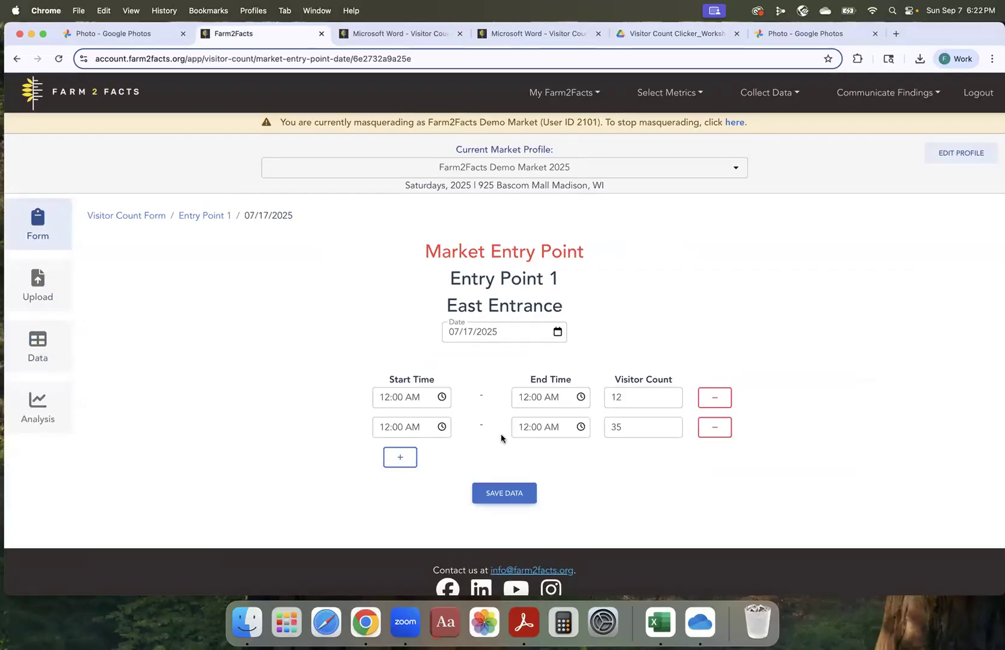
Change the first visitor count of Entry Point 1 to 14 and save the data.
scroll(486, 434, "down", 1)
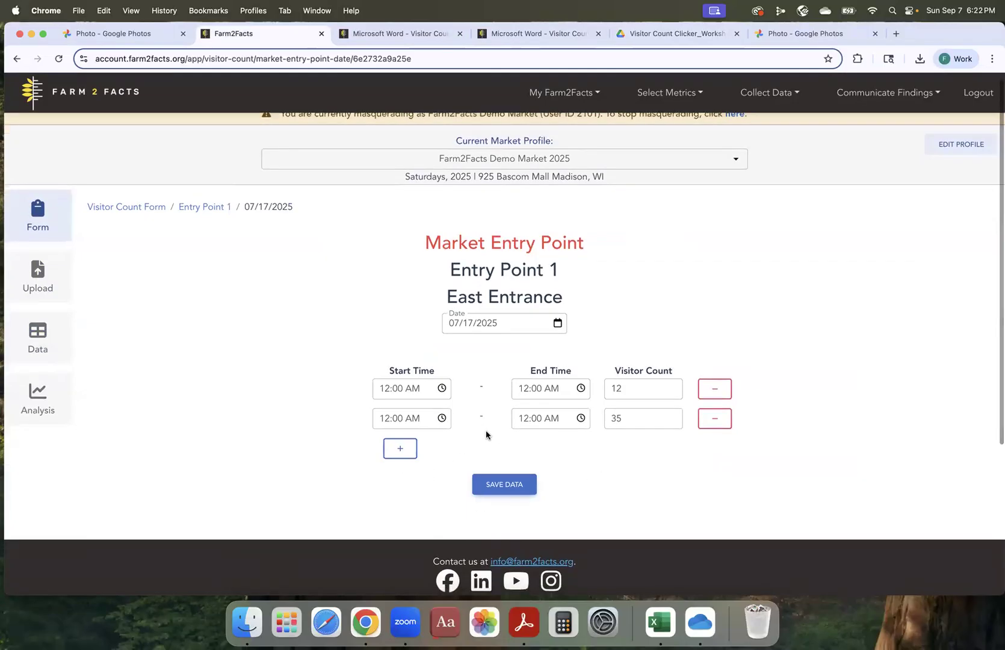
left_click(622, 388)
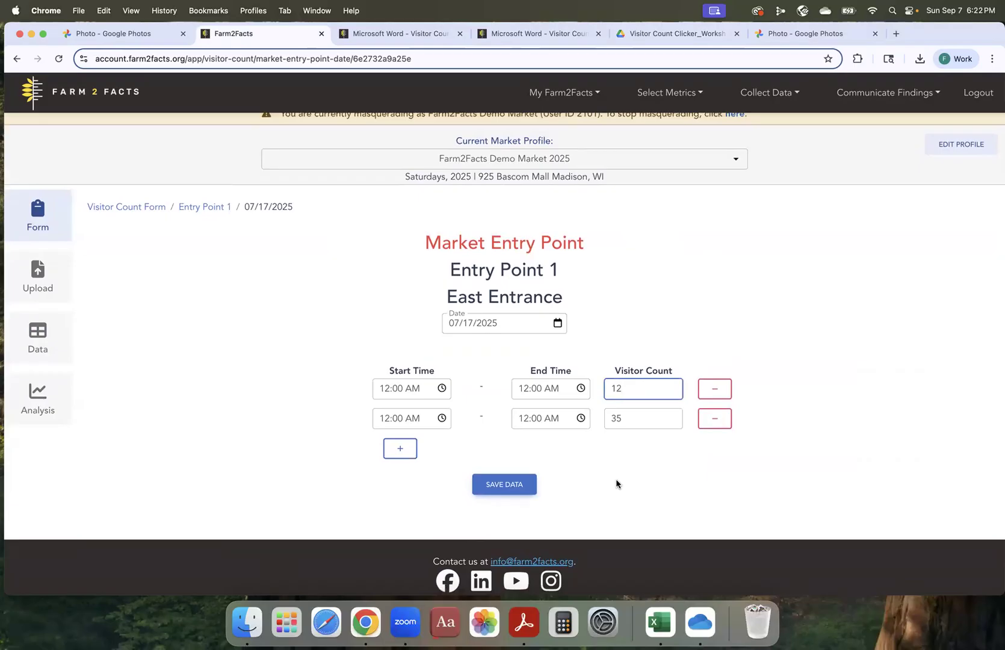
key("BackSpace")
type("4")
left_click(501, 488)
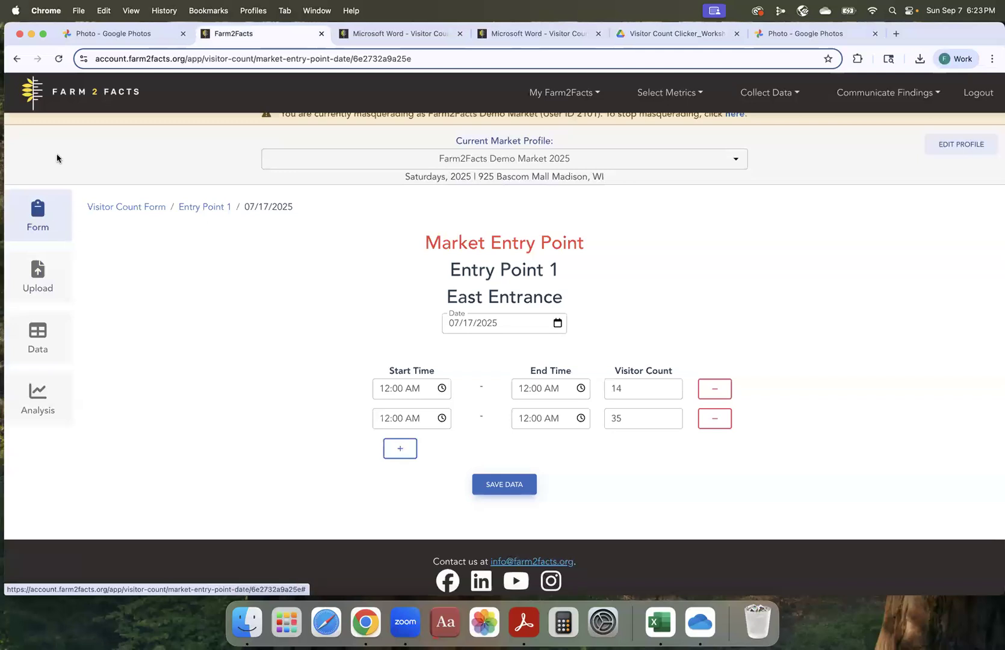
Review the Visitor Count Data table again, and show the closing Google Photos slide with the browser in full screen.
left_click(38, 330)
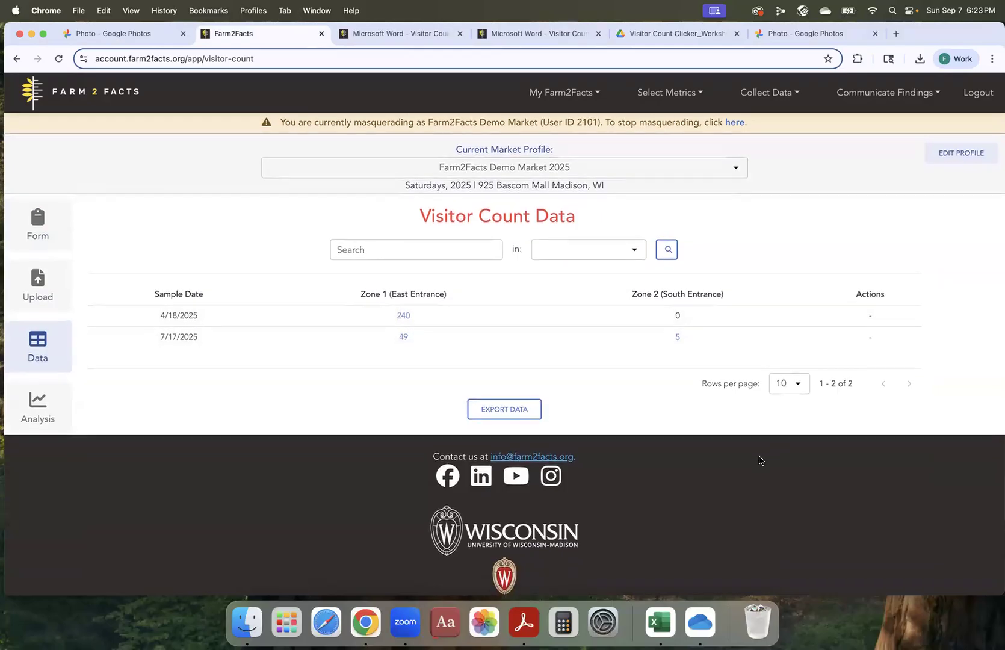
scroll(759, 460, "down", 1)
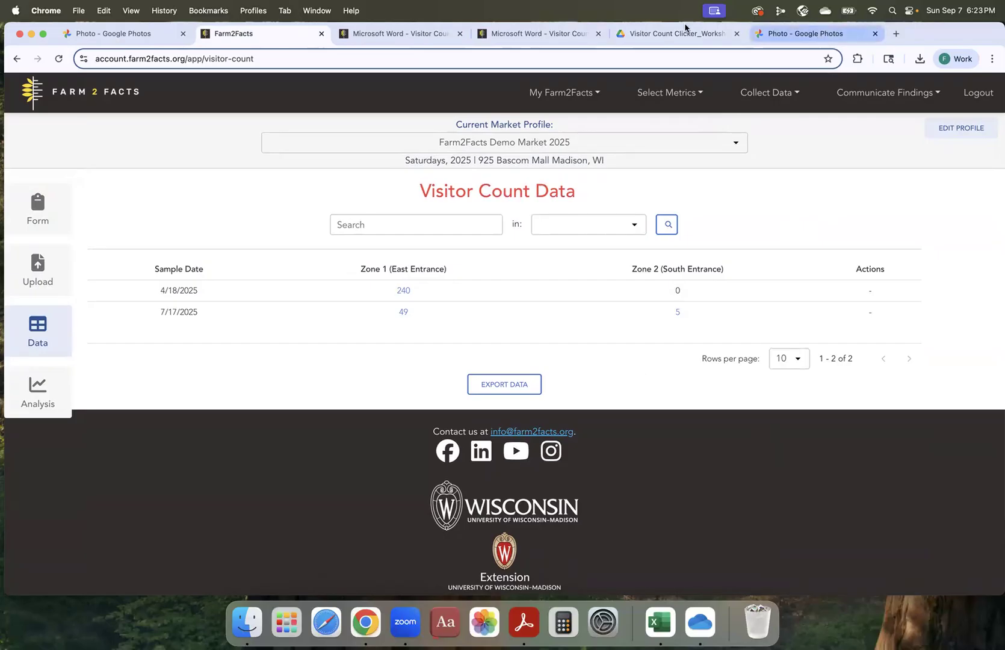
left_click(43, 34)
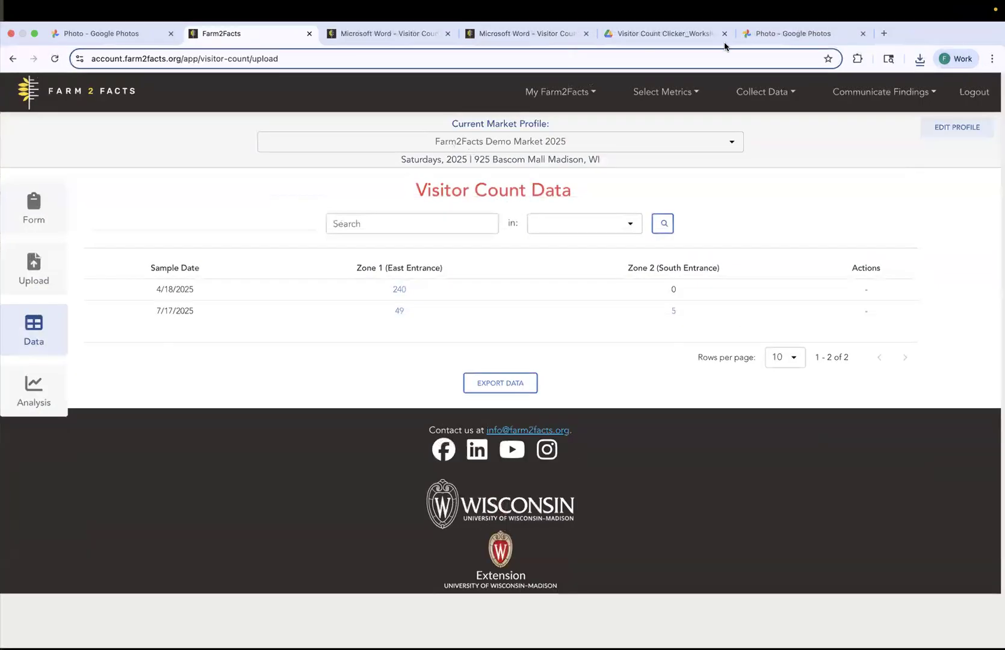
left_click(769, 35)
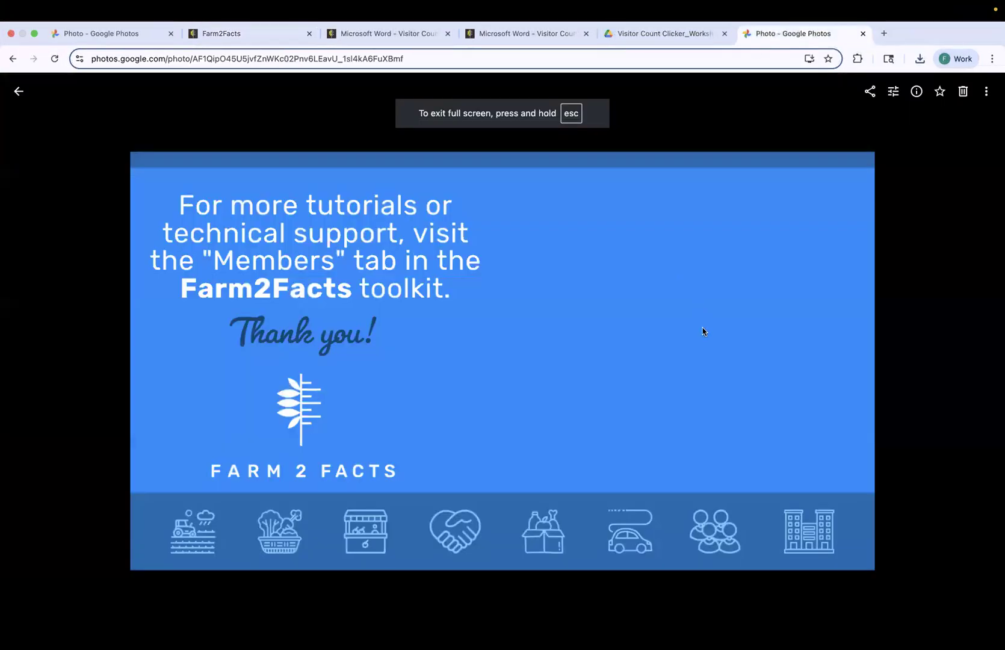